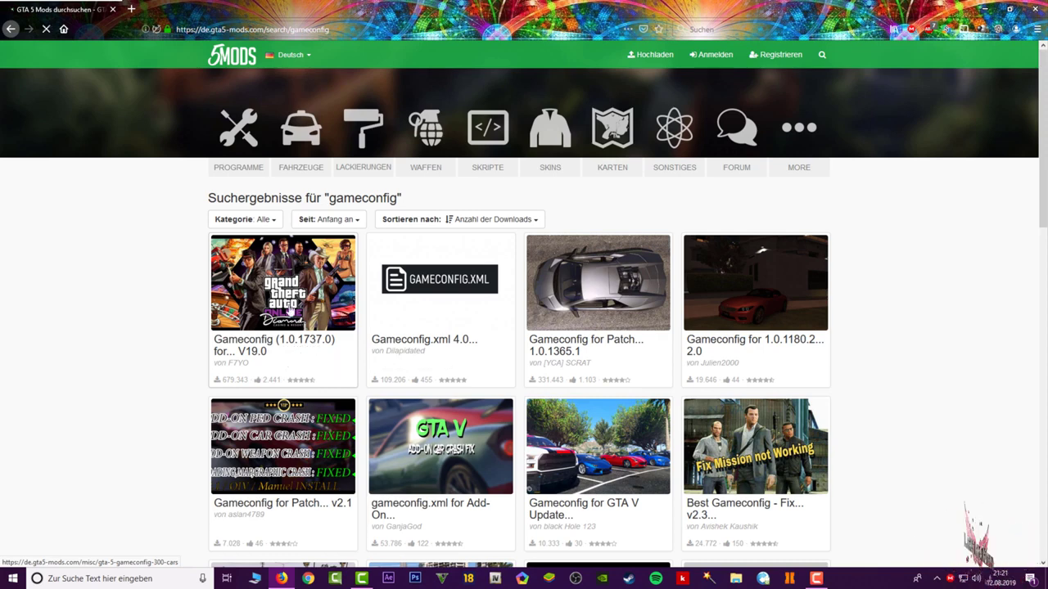
- Open the download prompt for Gameconfig (1.0.1737.0) for Limitless Vehicles V19.0, dismiss it and return to the mod page
click(289, 311)
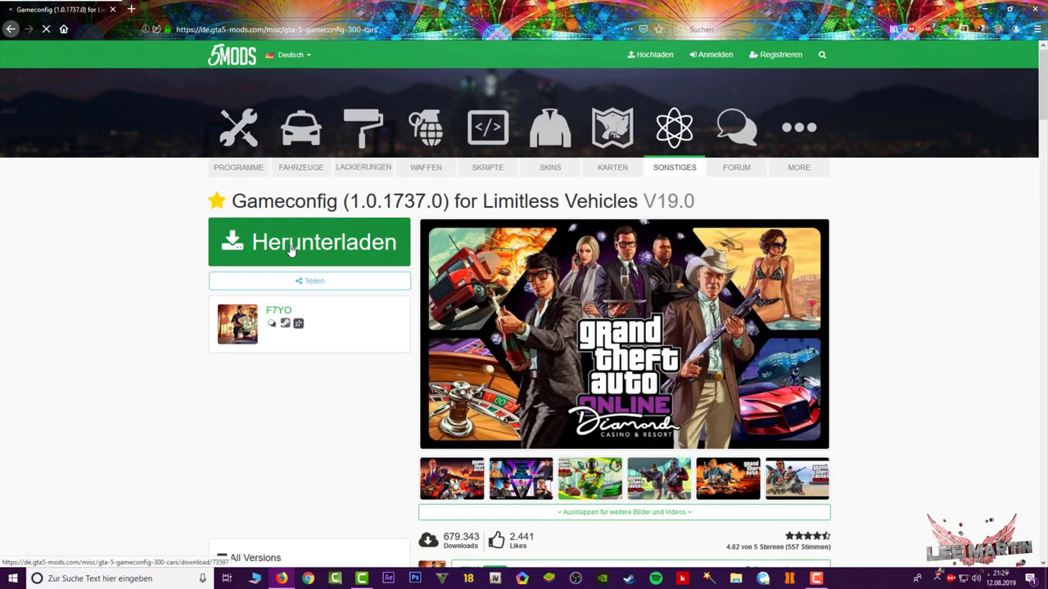
click(290, 249)
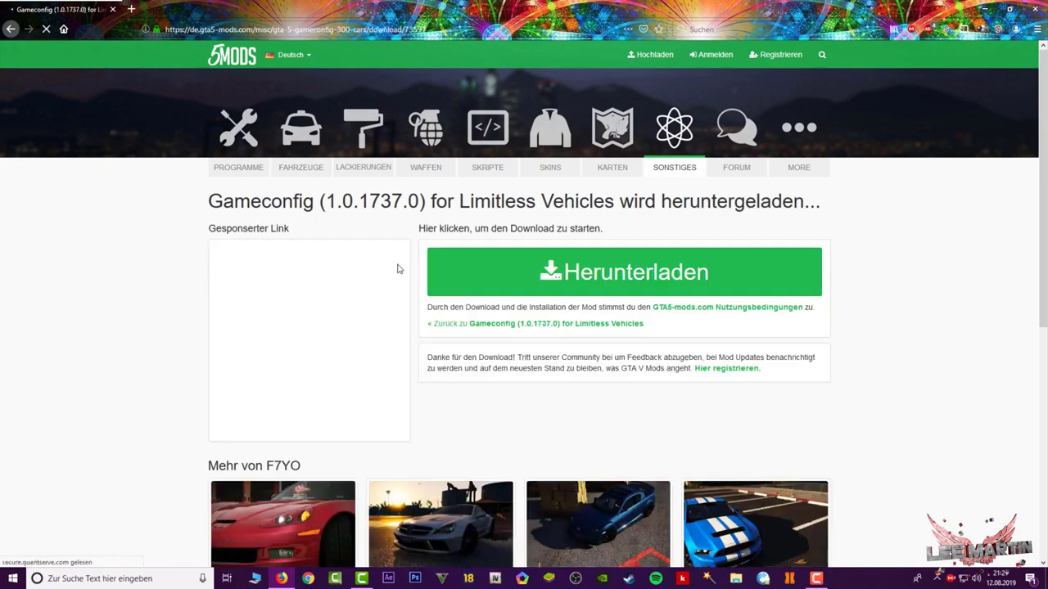
click(579, 290)
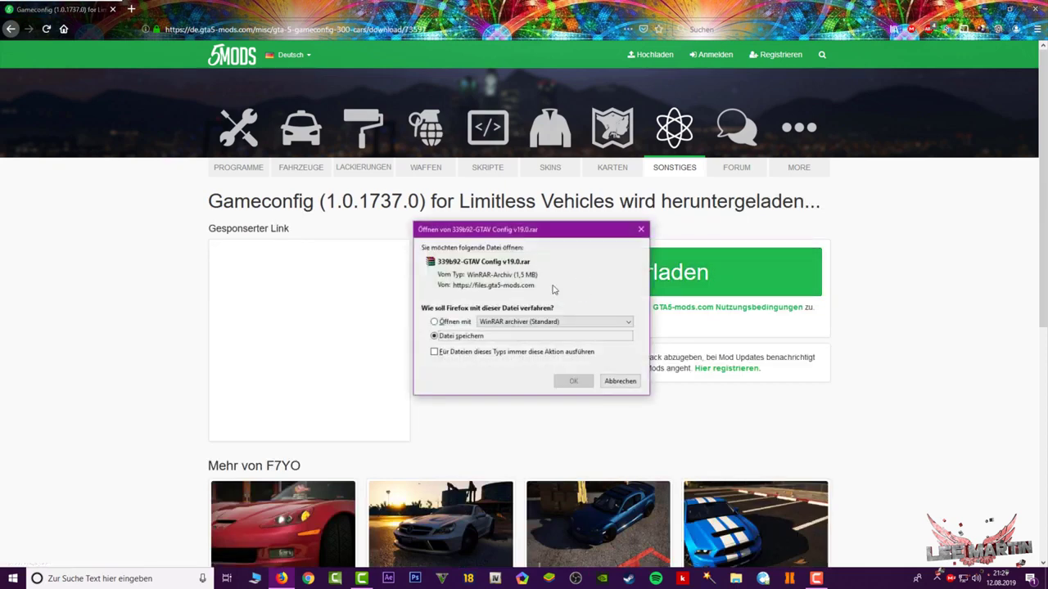
click(619, 380)
click(11, 30)
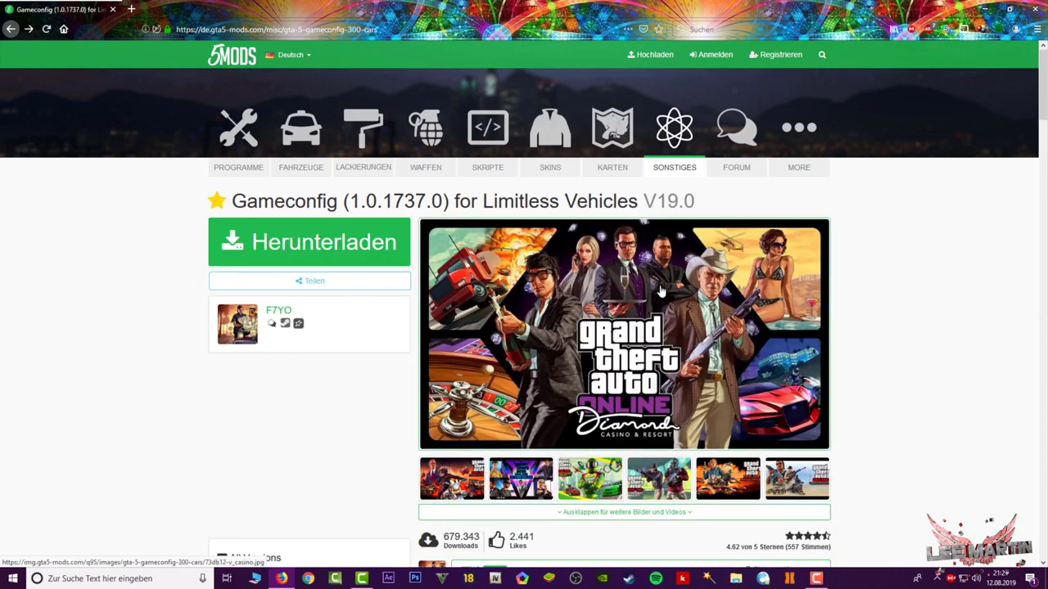
- Open the linked Heap Limit Adjuster (650 MB of heap!) mod, bring up its download prompt, dismiss it and go back
scroll(661, 291, down, 3)
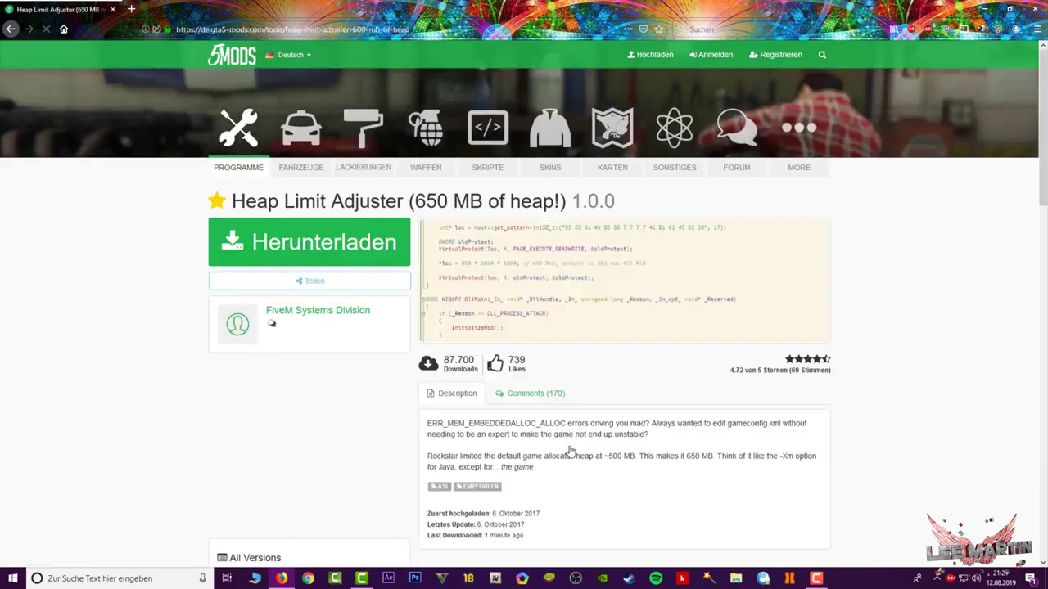
click(316, 246)
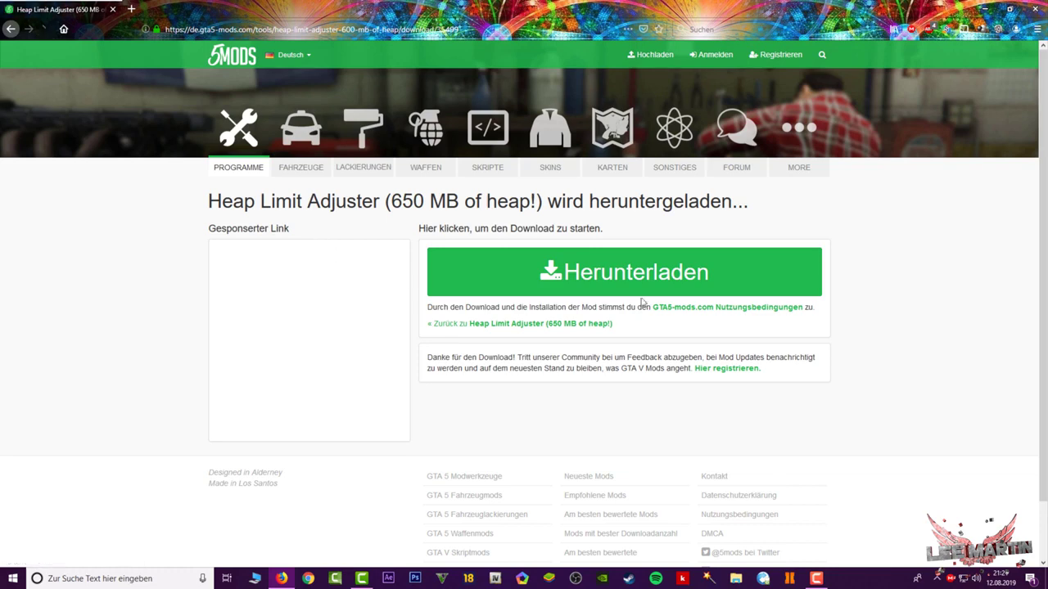
click(664, 297)
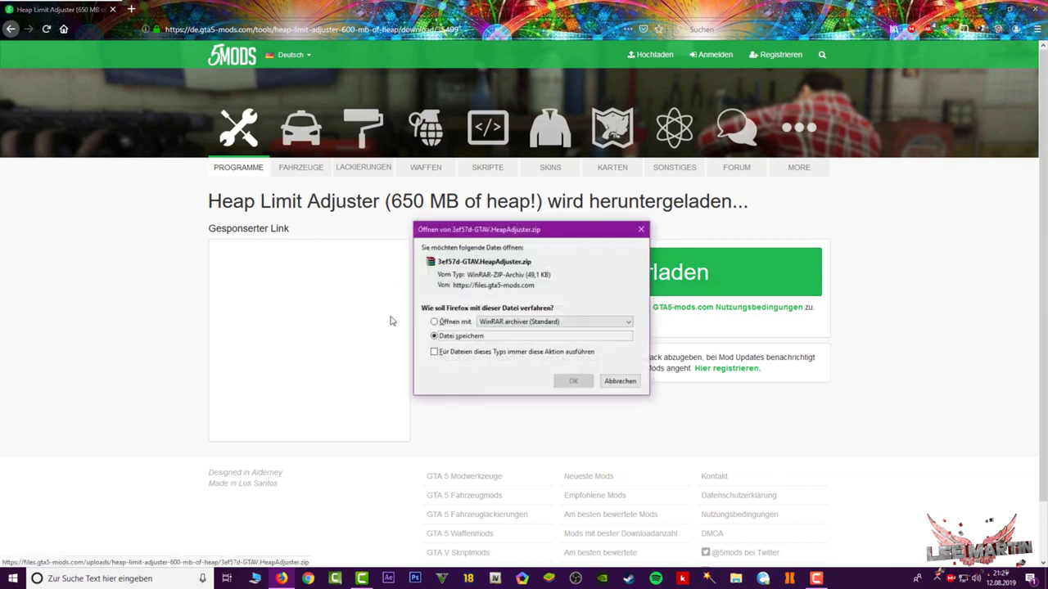
click(615, 382)
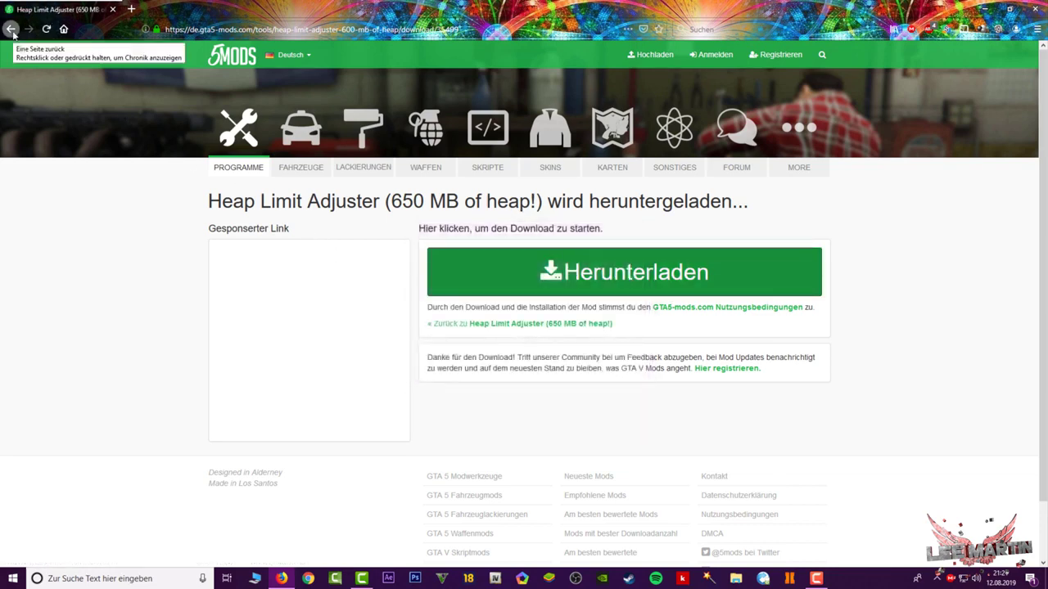
click(11, 29)
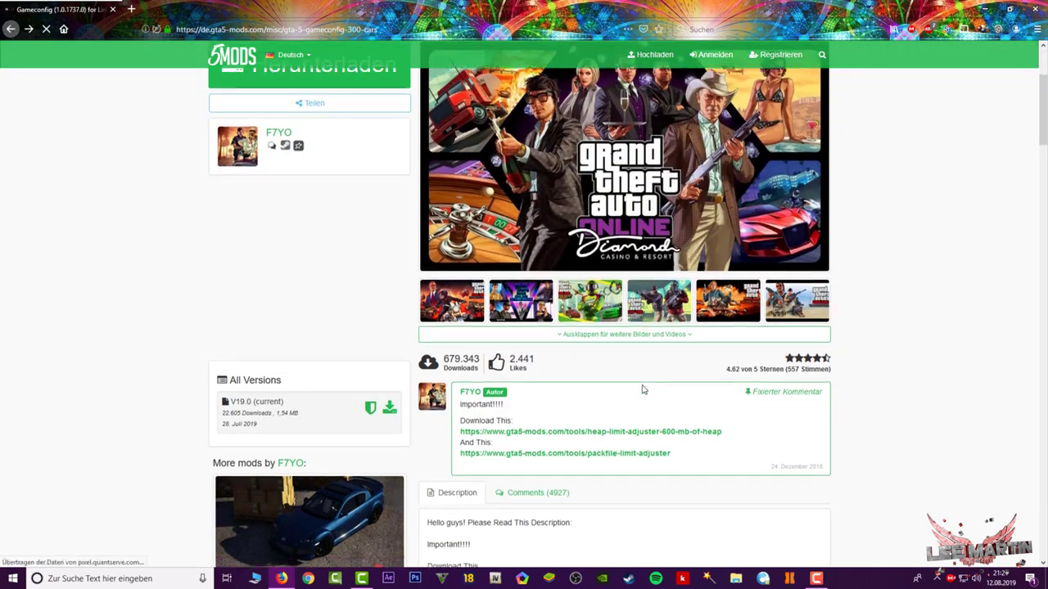
- Follow the packfile-limit-adjuster link to the mod's download prompt, dismiss the prompt and close the browser
scroll(560, 352, down, 2)
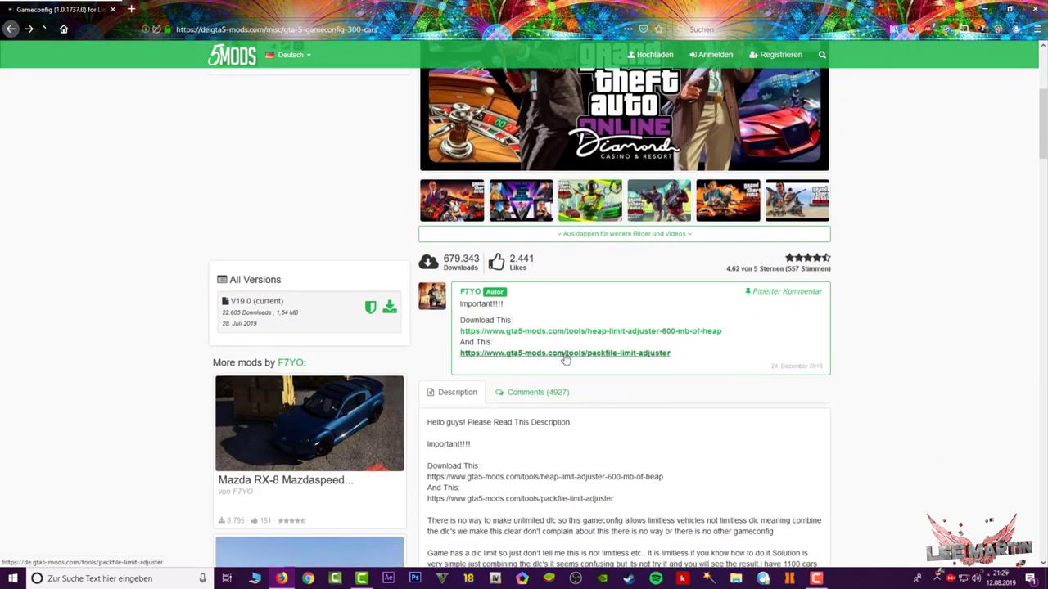
click(565, 359)
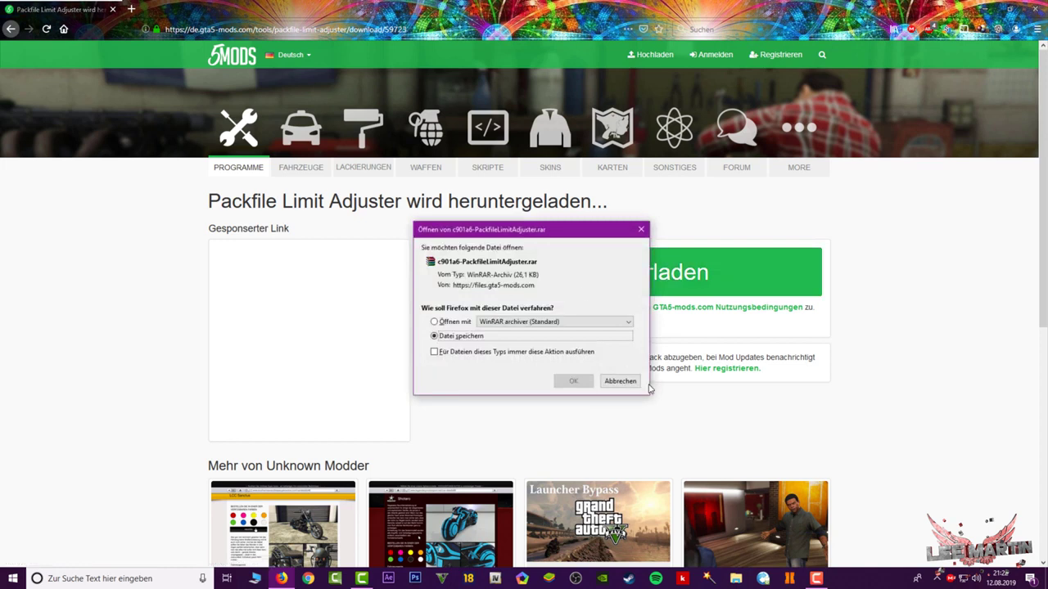
click(622, 381)
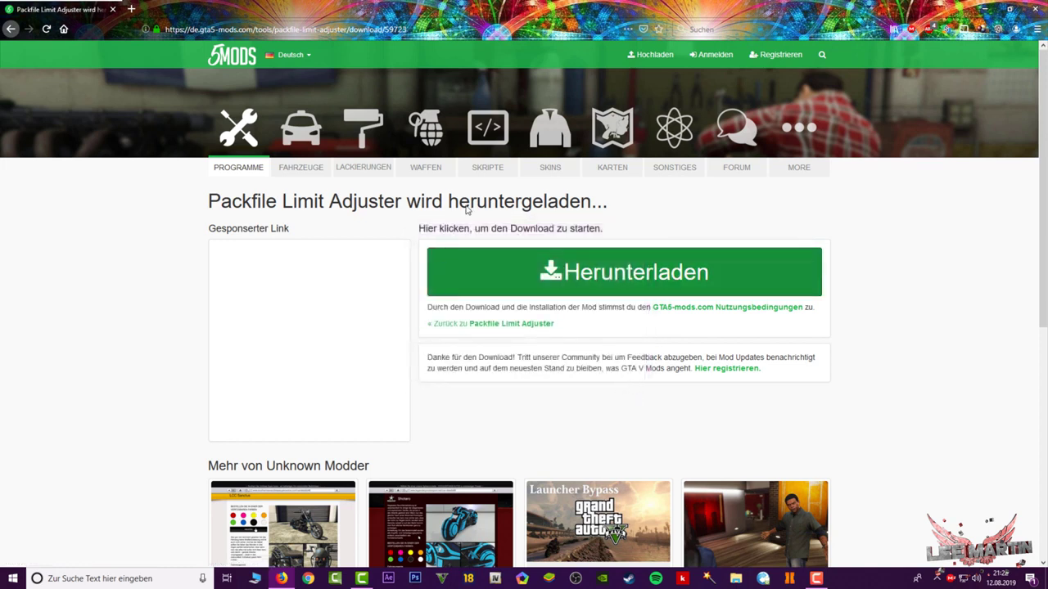
click(1036, 10)
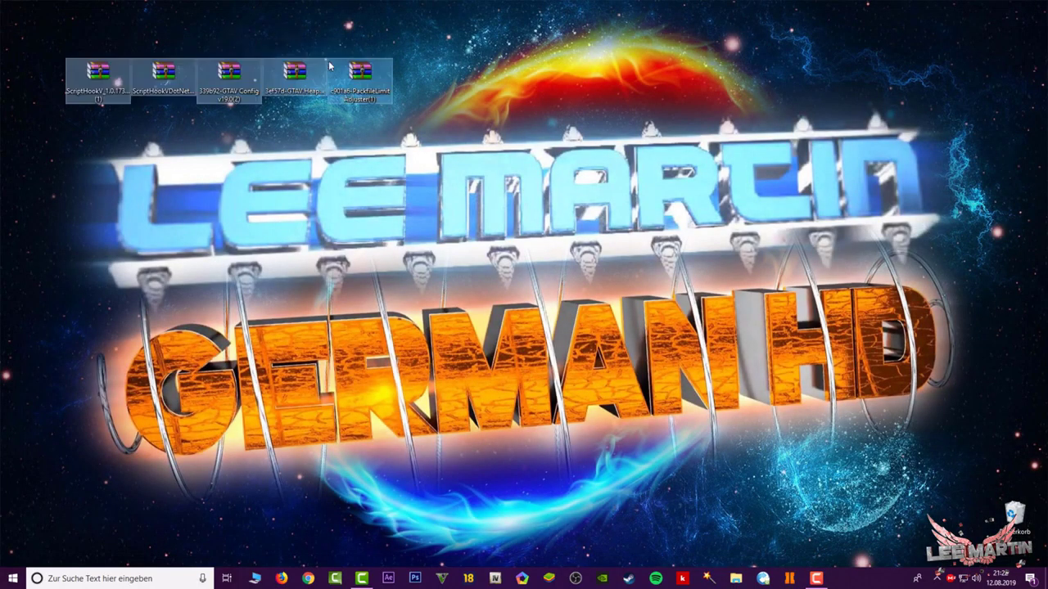
- Move the downloaded mod archives to the desktop's upper edge and place the opened Grand Theft Auto V folder window beneath them
mouse_move(341, 73)
mouse_down()
mouse_move(360, 42)
mouse_move(323, 29)
mouse_move(334, 54)
mouse_up()
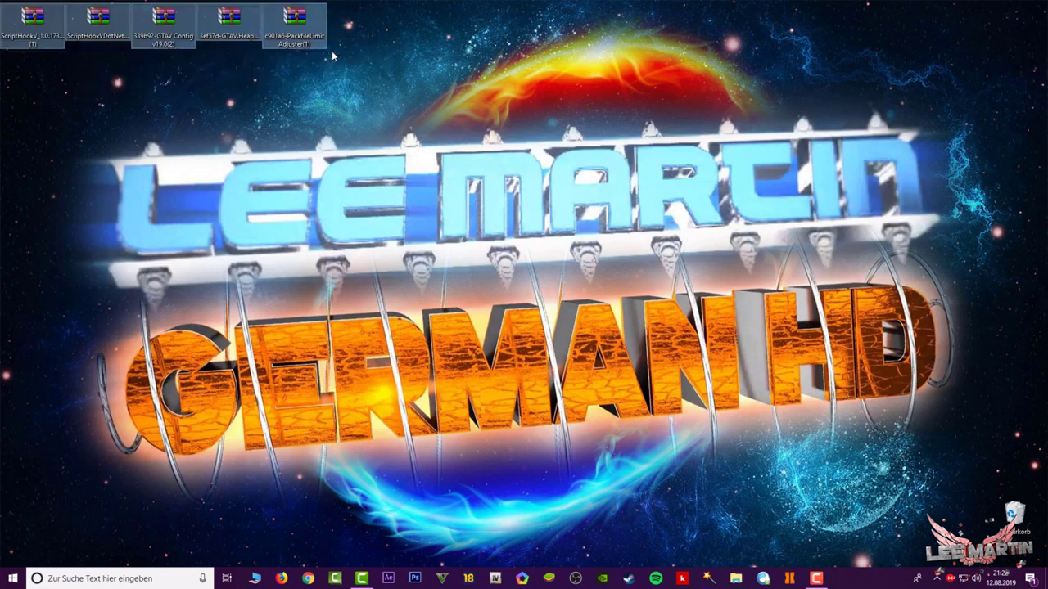
click(426, 98)
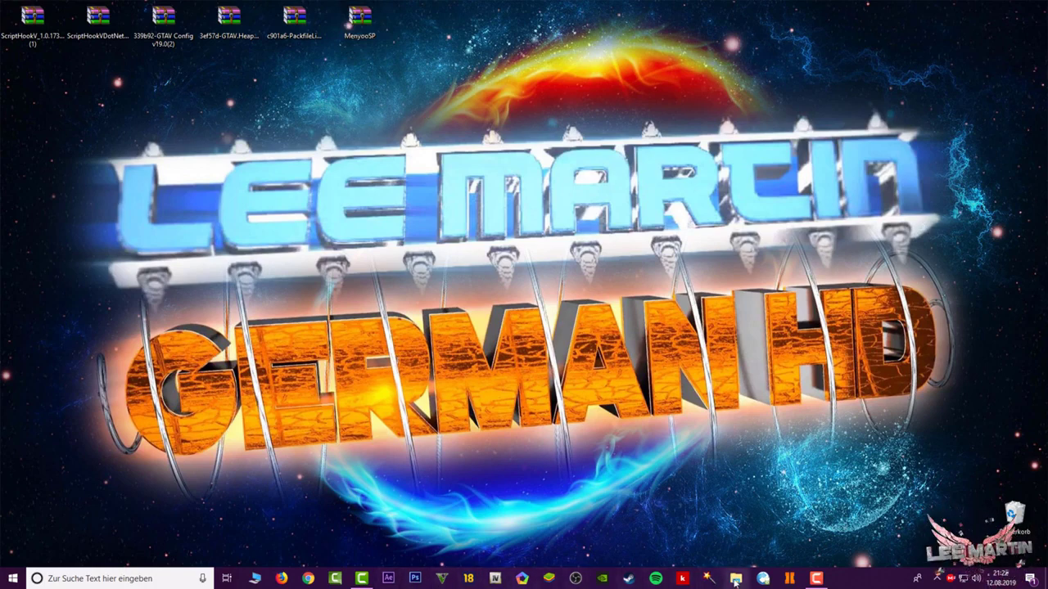
click(735, 578)
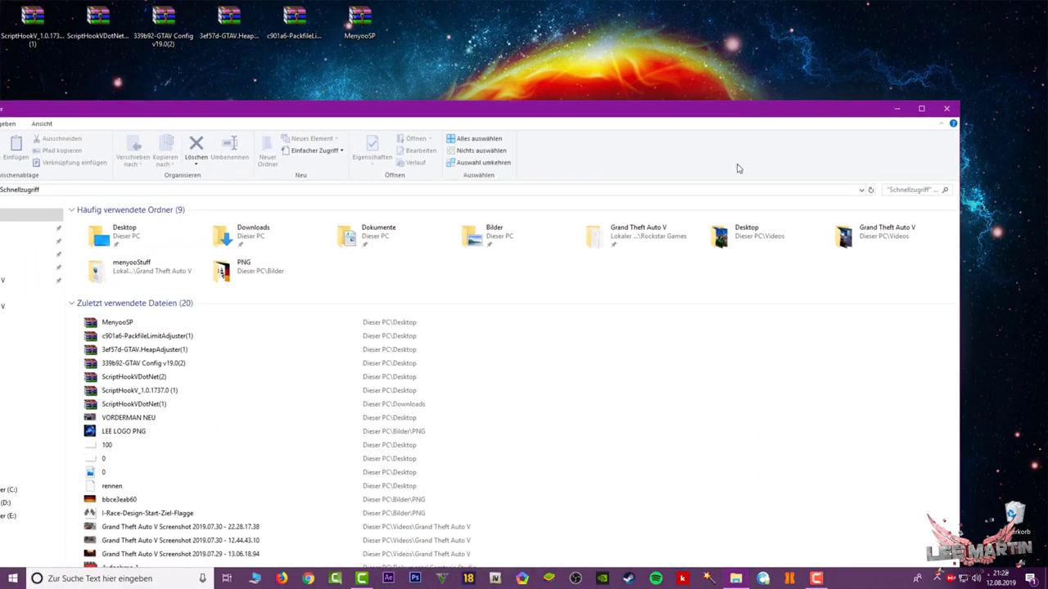
double_click(634, 244)
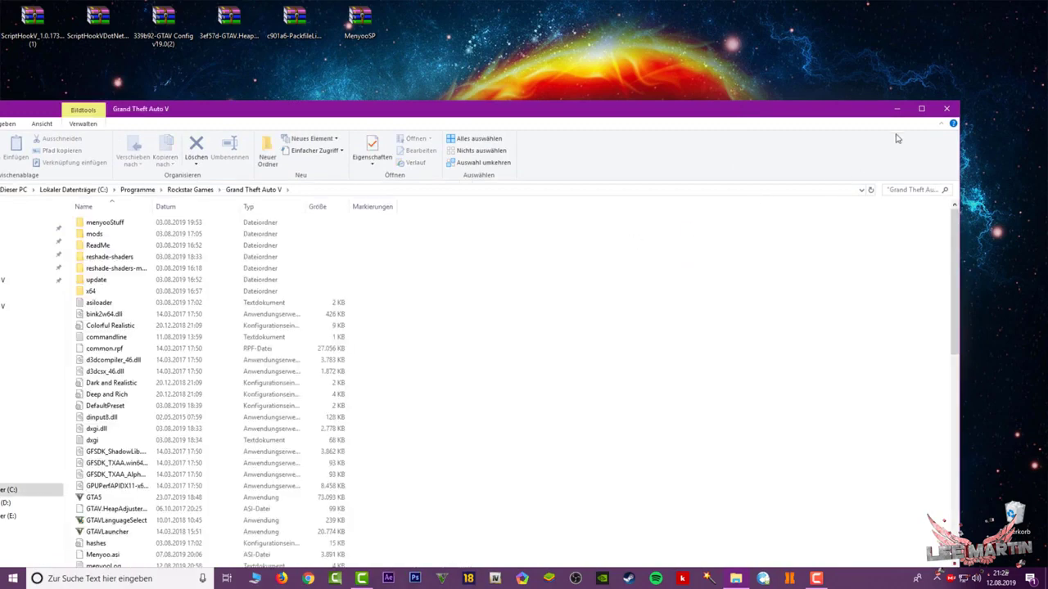
click(922, 109)
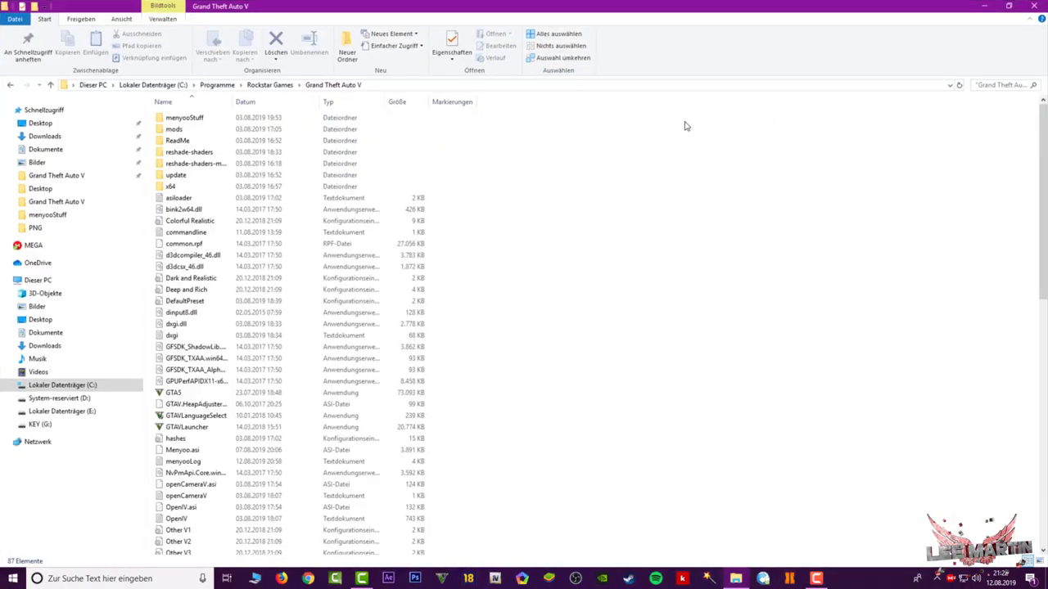
double_click(636, 6)
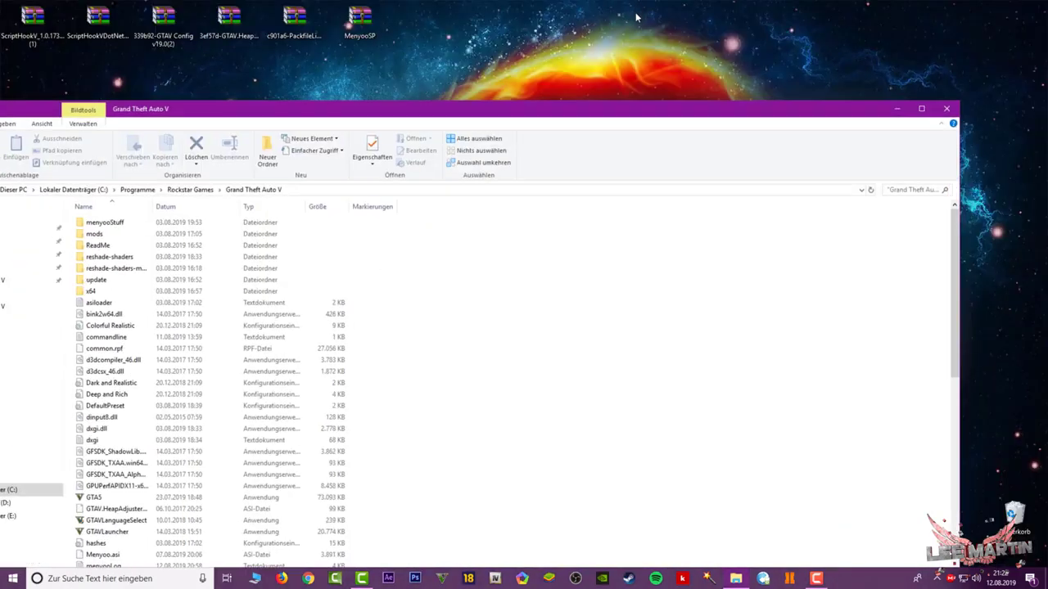
drag(590, 112, 669, 72)
- Copy dinput8.dll and ScriptHookV.dll from the bin folder of the ScriptHookV archive into the Grand Theft Auto V folder, and close the archive
double_click(57, 46)
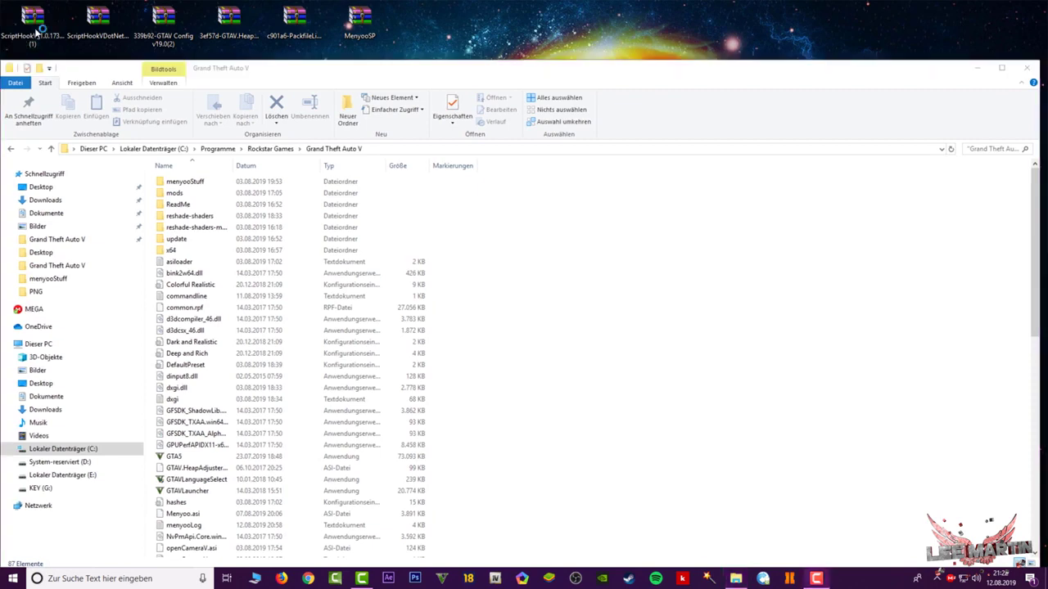
drag(617, 199, 698, 199)
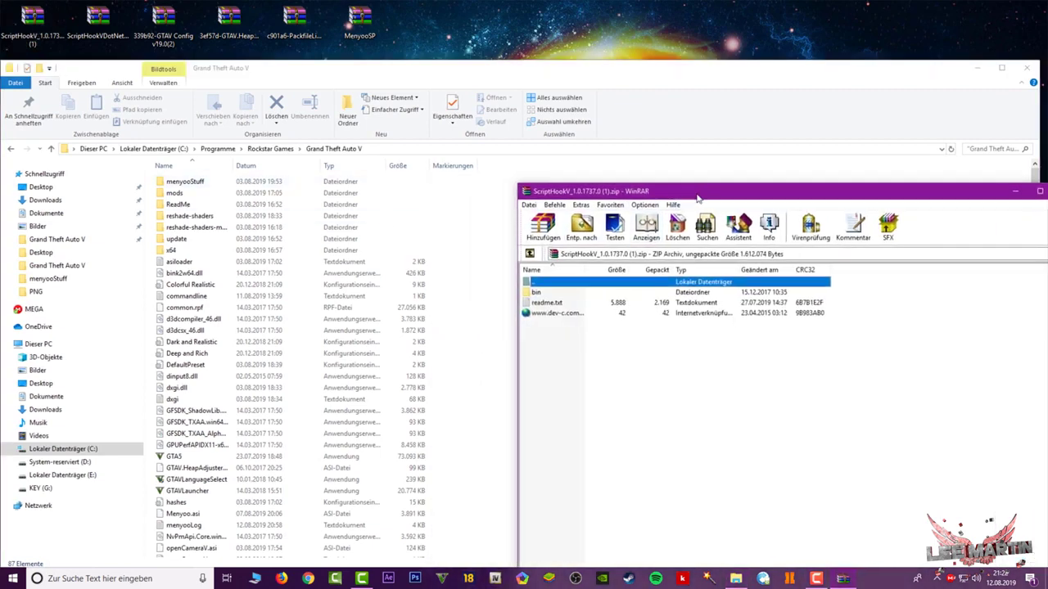
double_click(537, 293)
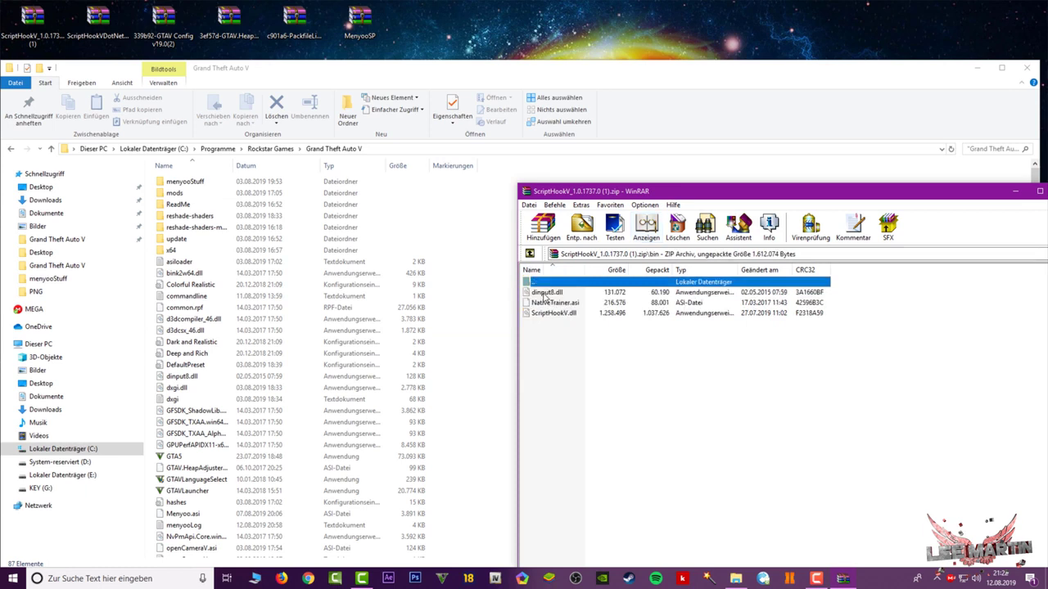
click(545, 293)
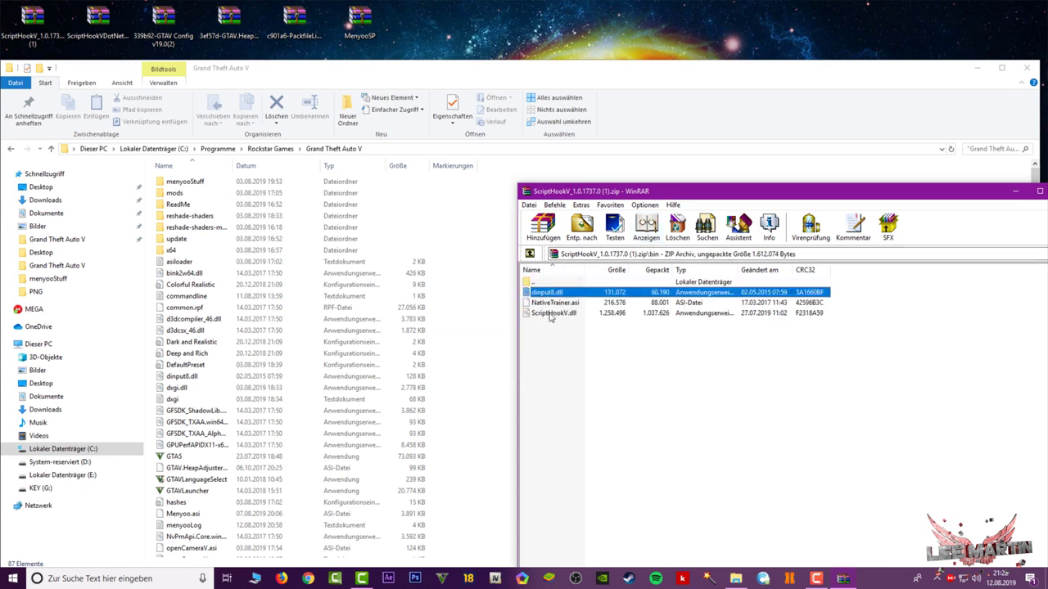
ctrl+click(550, 315)
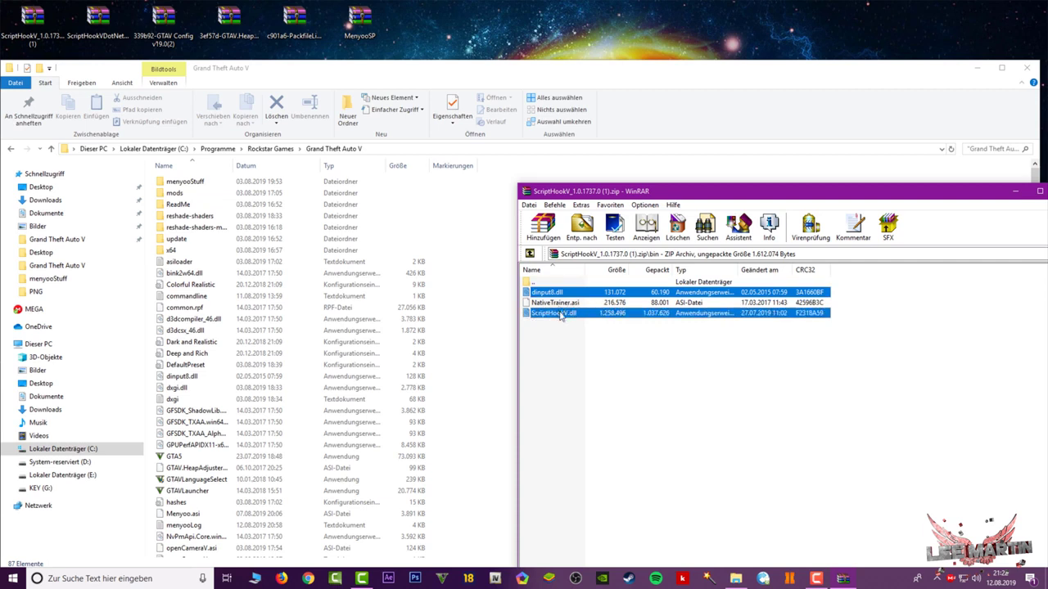
drag(508, 376, 471, 442)
drag(806, 194, 730, 205)
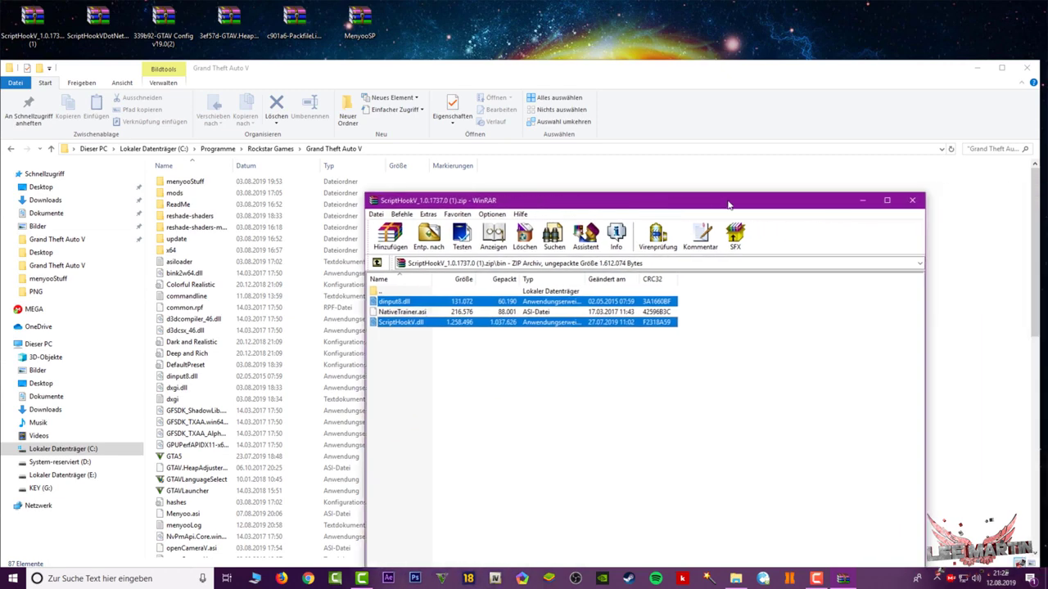
click(912, 201)
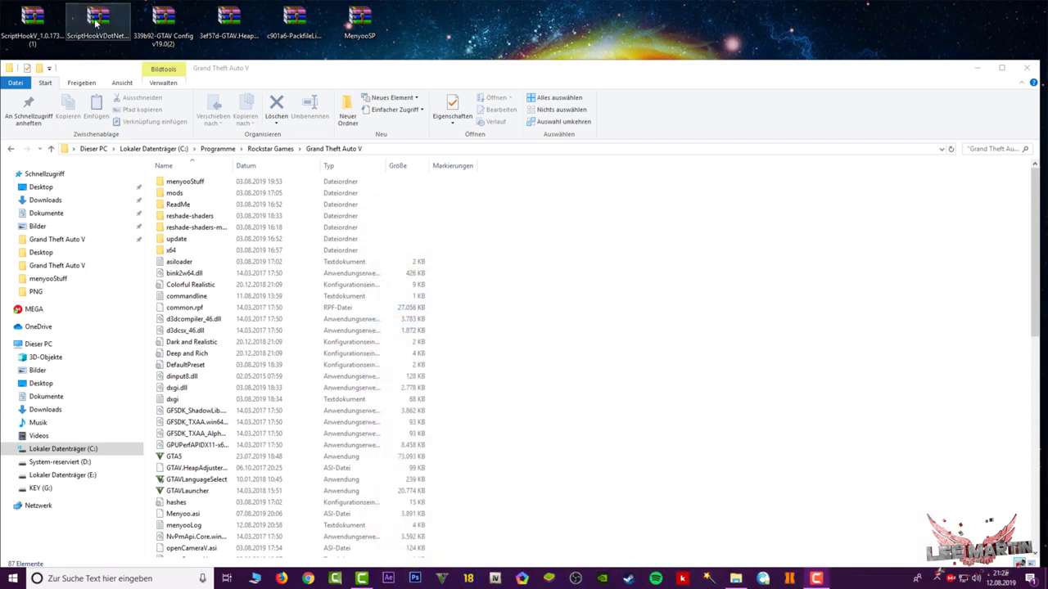
- Copy the three ScriptHookVDotNet files from their archive into the Grand Theft Auto V folder, leaving out the license and readme, and close the archive
double_click(96, 23)
drag(638, 204, 738, 204)
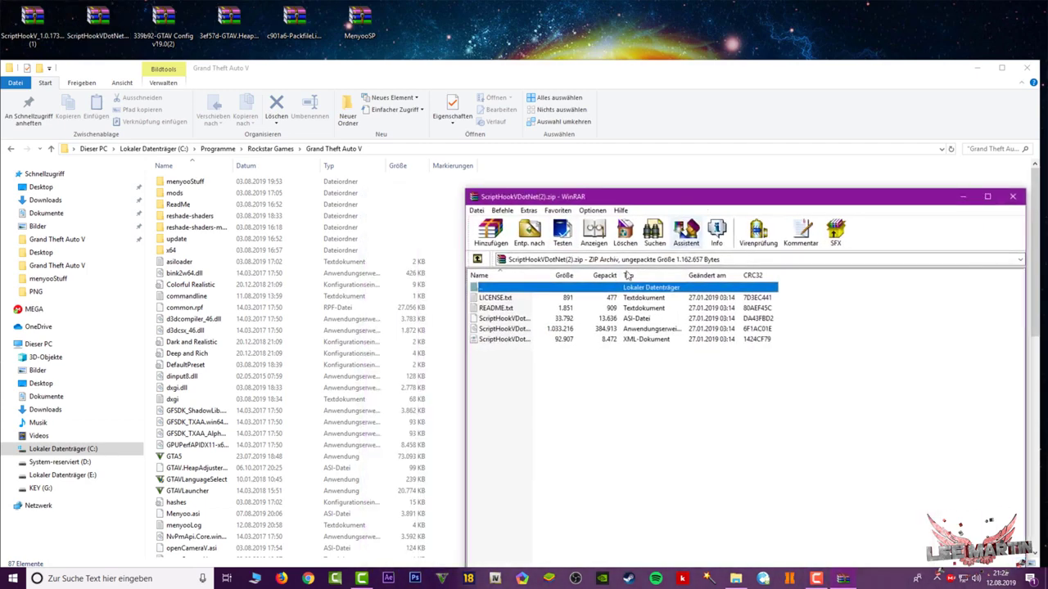
click(520, 321)
ctrl+click(519, 329)
ctrl+click(514, 340)
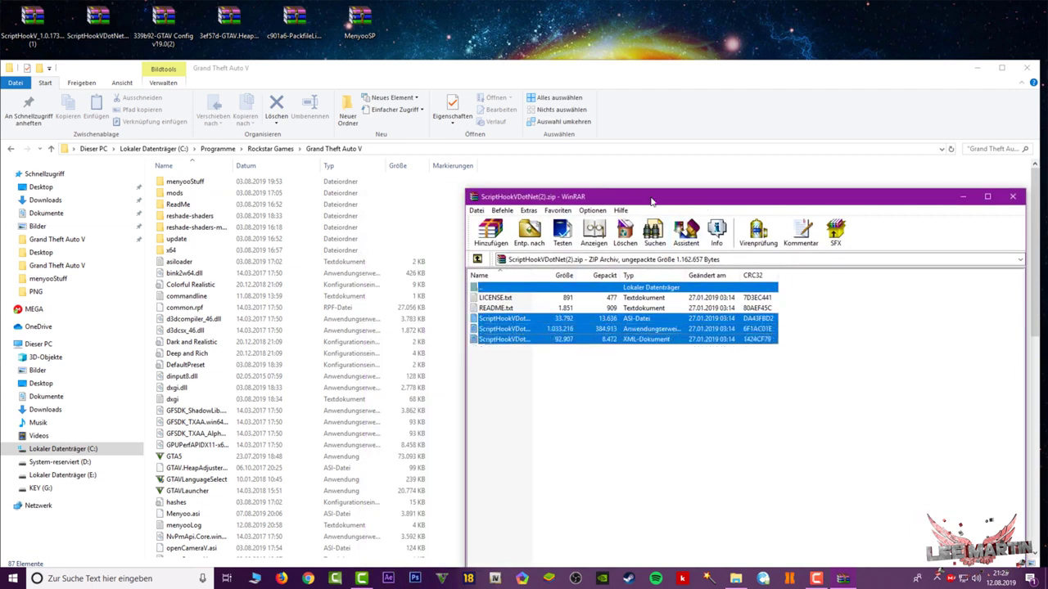
drag(638, 203, 691, 254)
drag(621, 323, 653, 381)
drag(838, 195, 646, 197)
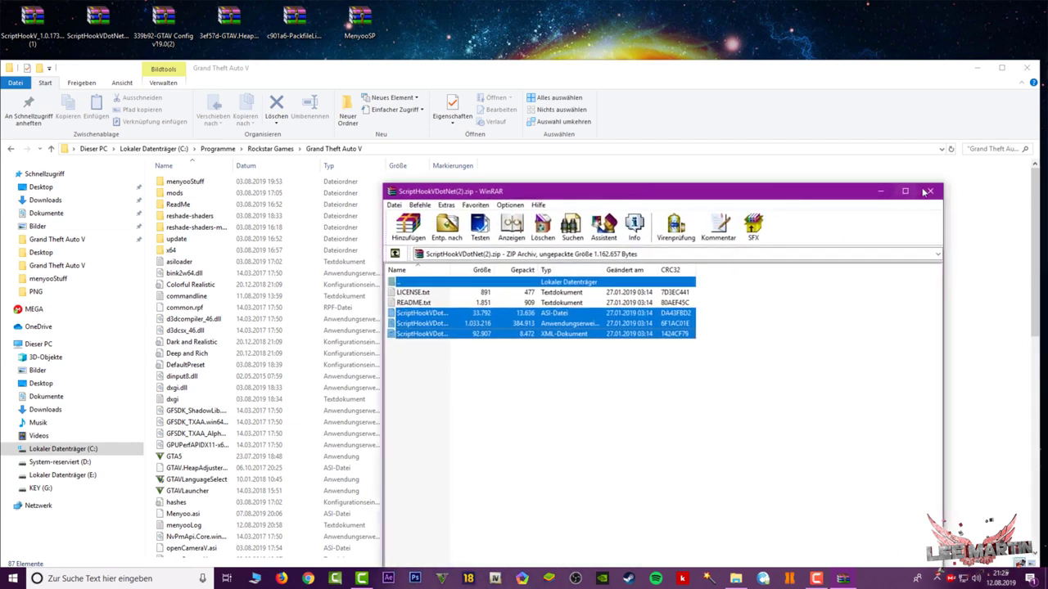
click(927, 192)
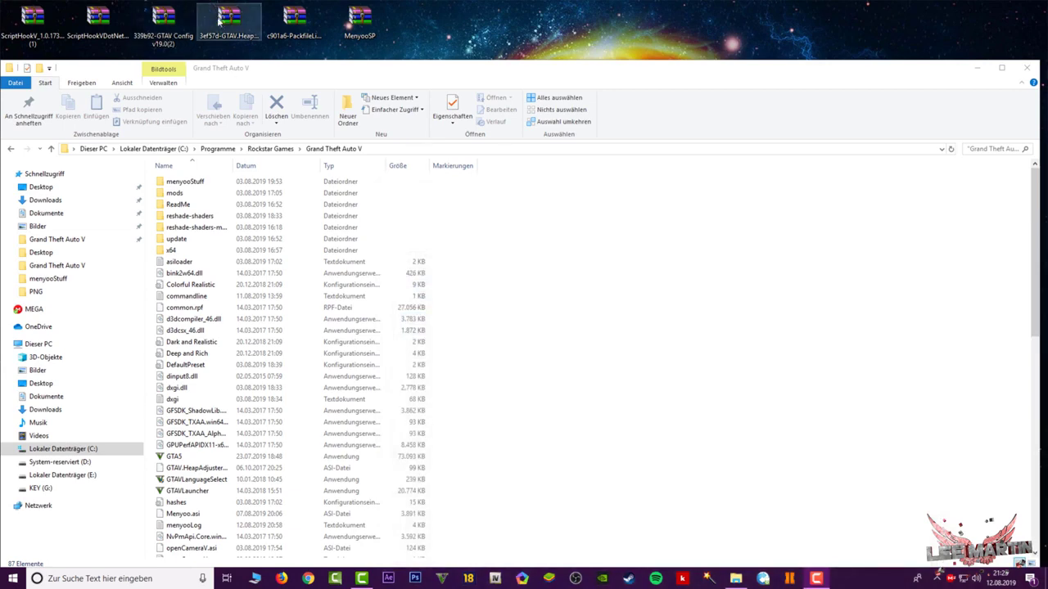
- Copy the GTAV.HeapAdjuster ASI file from its archive into the Grand Theft Auto V folder and close the archive
double_click(230, 22)
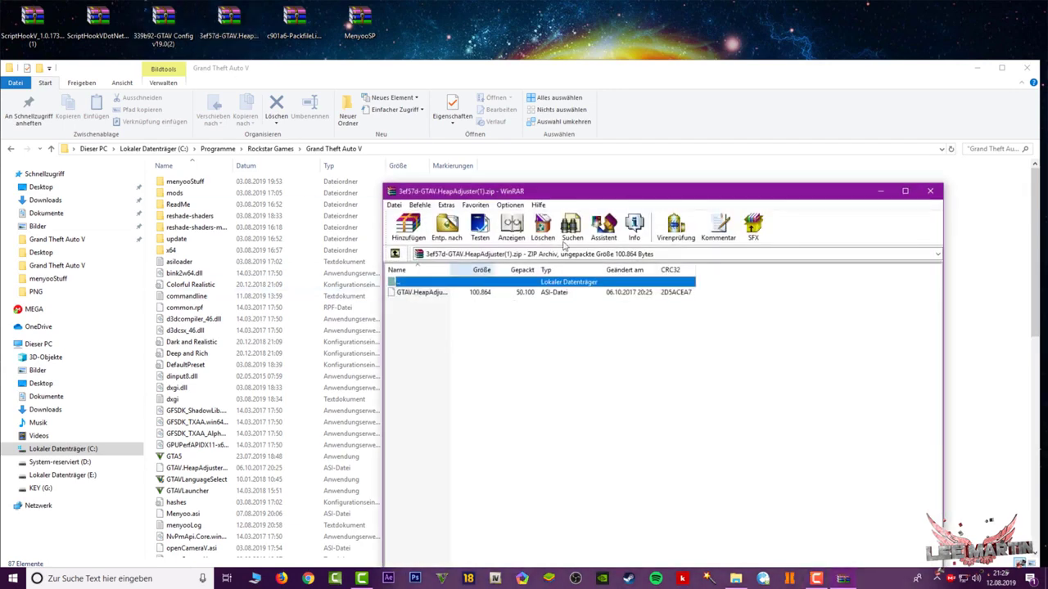
drag(611, 191, 776, 154)
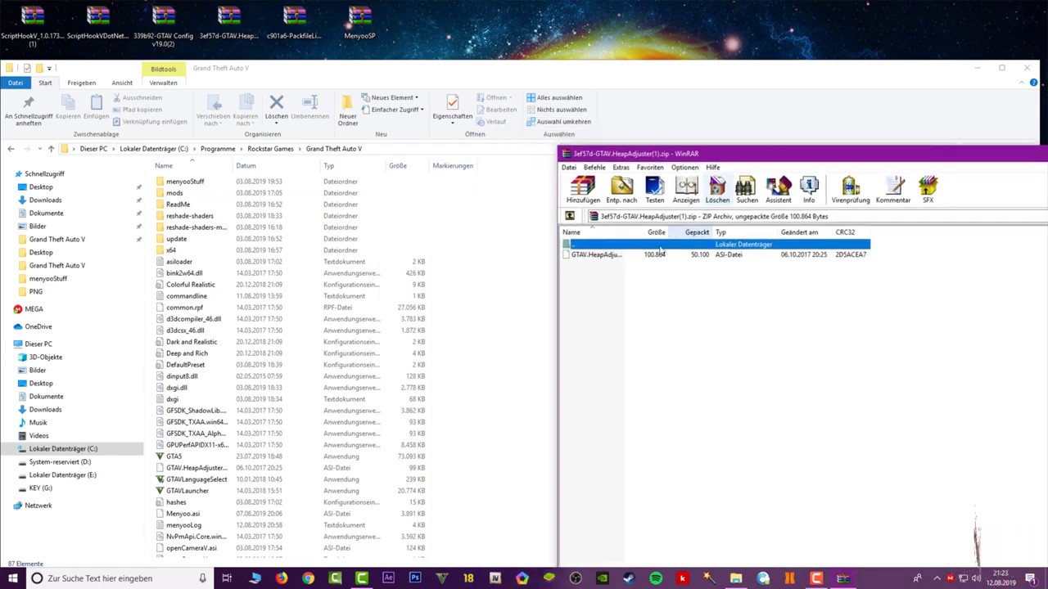
drag(603, 256, 485, 396)
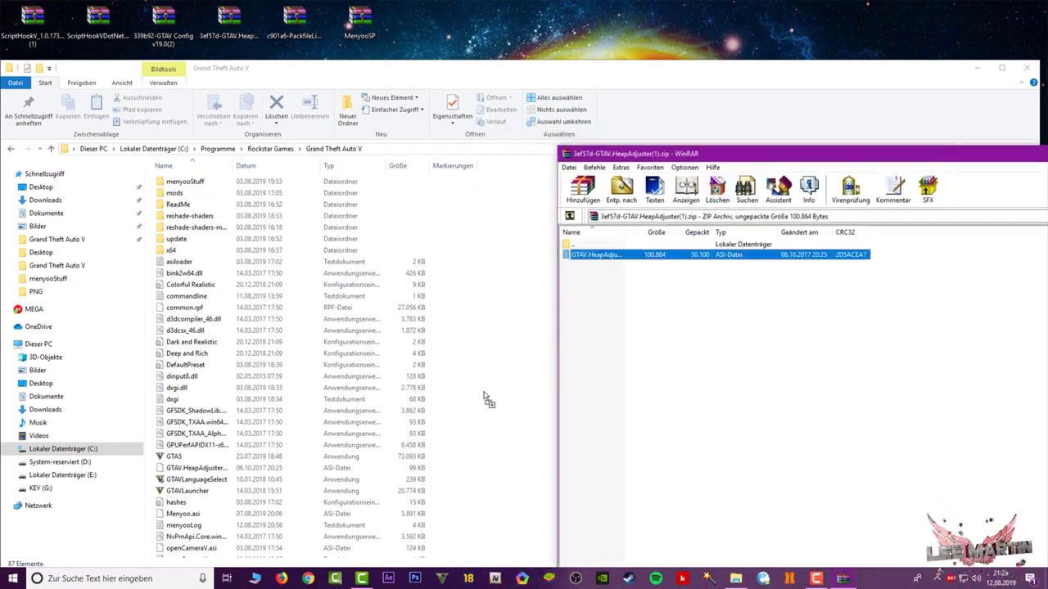
drag(834, 163, 697, 163)
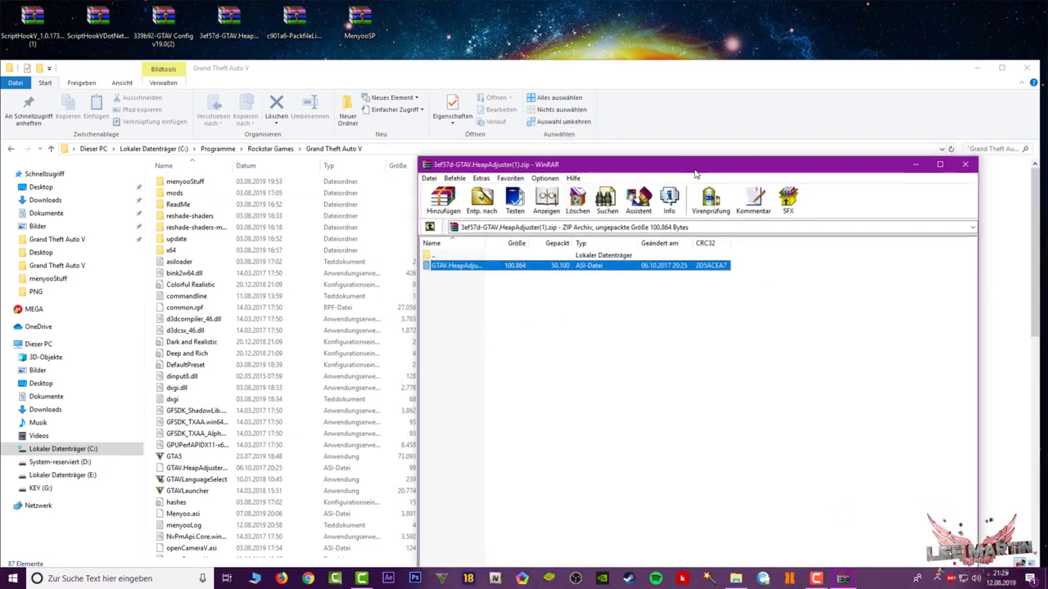
click(962, 164)
- Copy the PackfileLimitAdjuster ASI and configuration files from their archive into the Grand Theft Auto V folder, leaving out ReadMe.txt, and close the archive
double_click(293, 23)
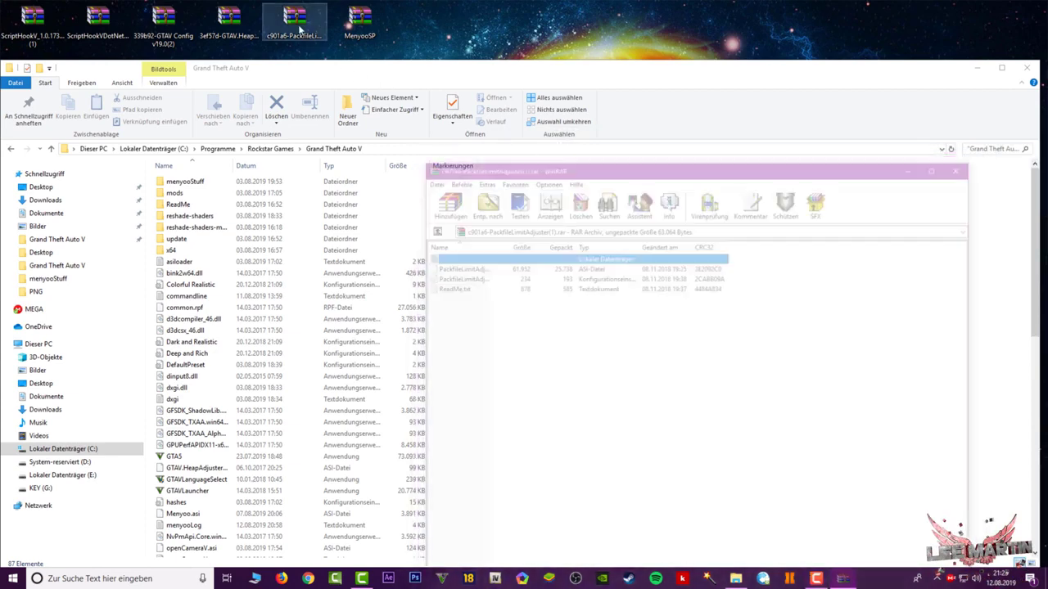
drag(610, 170, 764, 170)
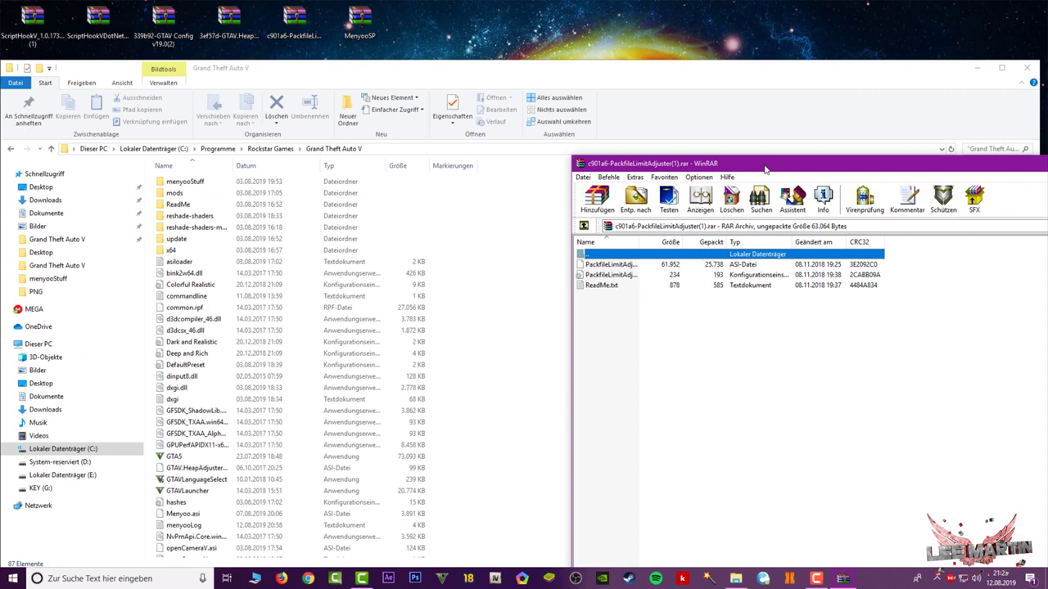
click(625, 268)
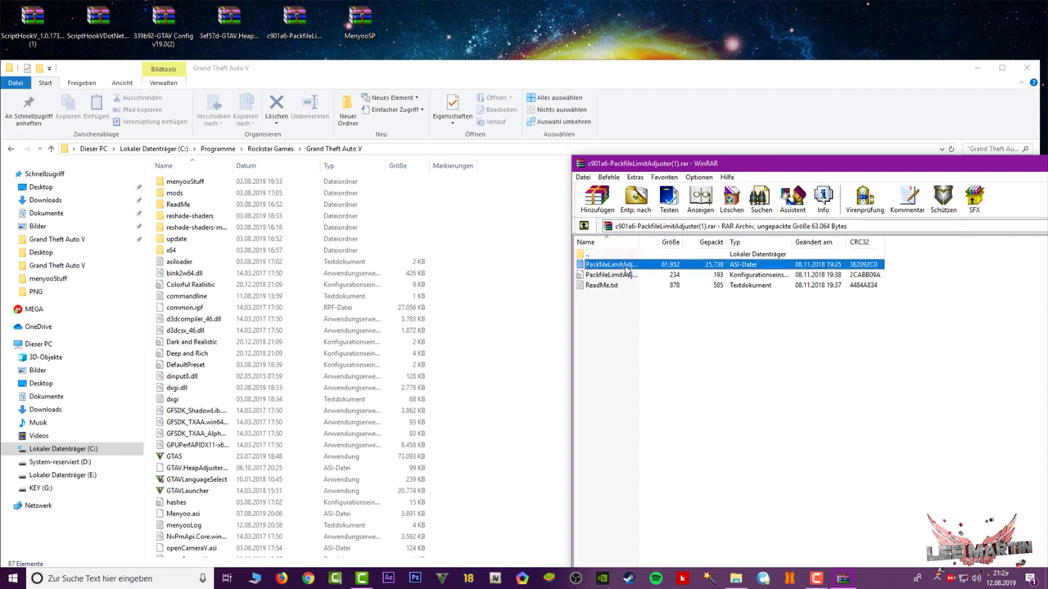
shift+click(626, 276)
drag(626, 279, 495, 411)
drag(901, 174, 644, 216)
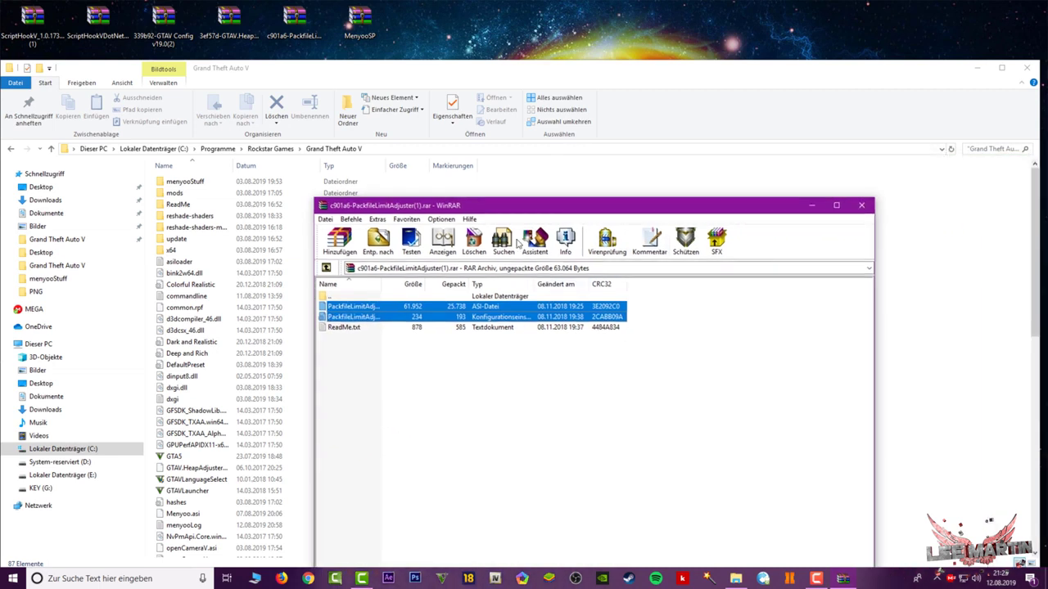
click(861, 206)
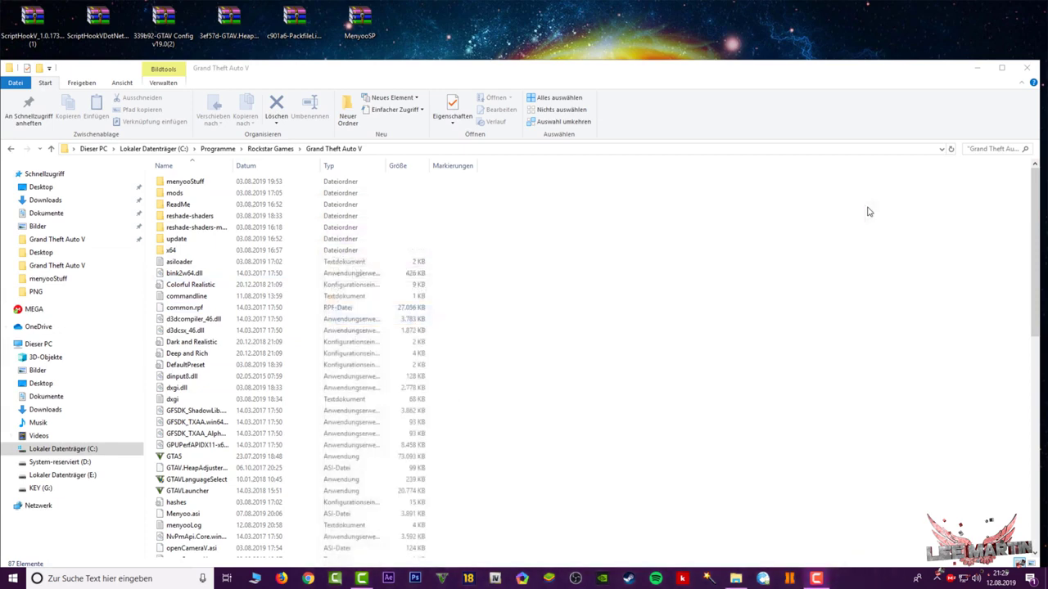
- Copy the menyooStuff folder and Menyoo.asi from the MenyooSP archive into the Grand Theft Auto V folder, and close the archive and folder windows
double_click(356, 20)
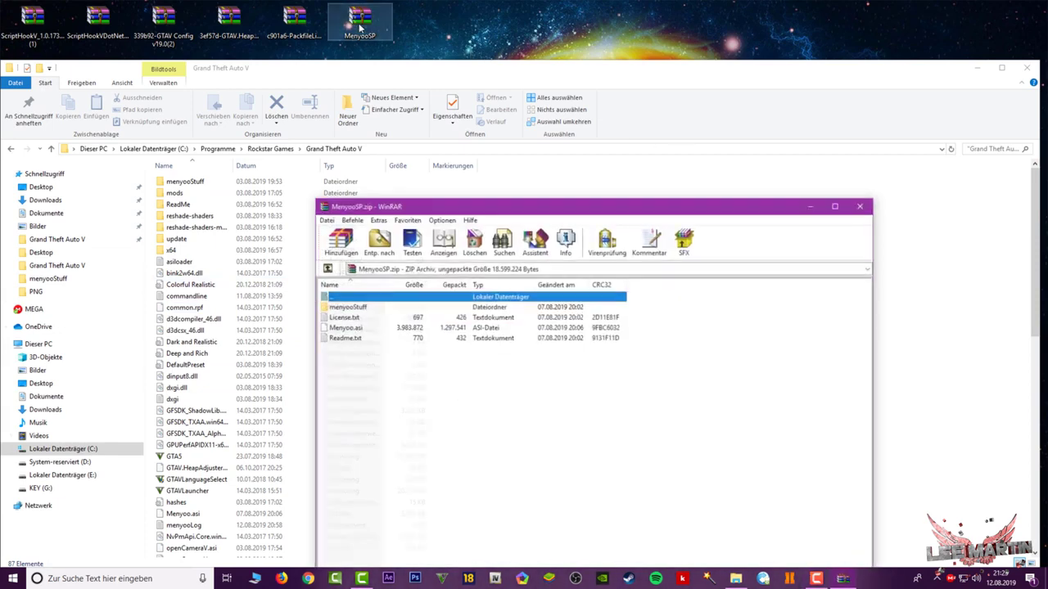
drag(547, 211, 751, 204)
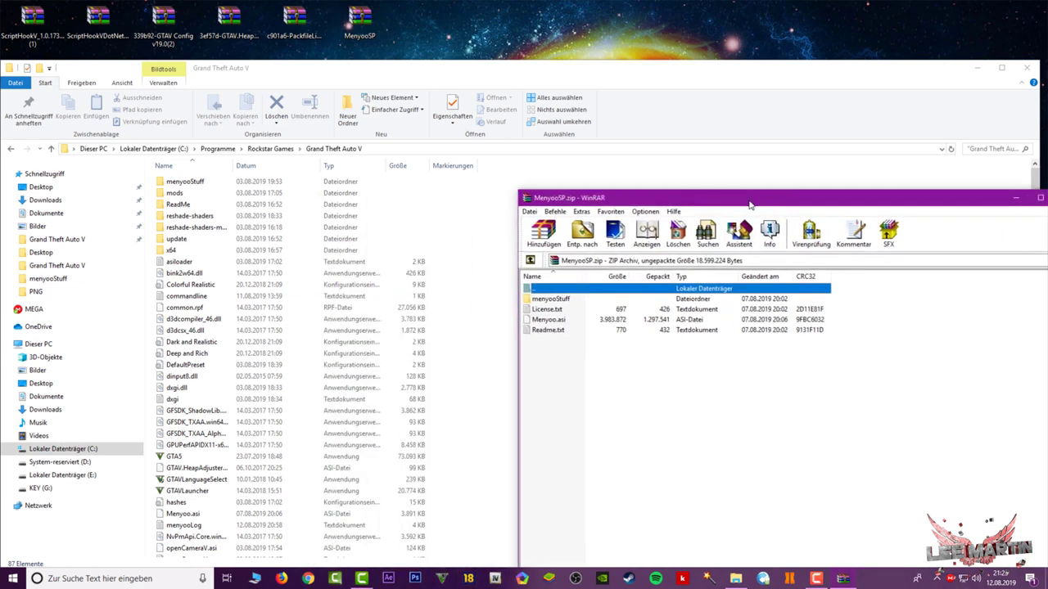
click(553, 299)
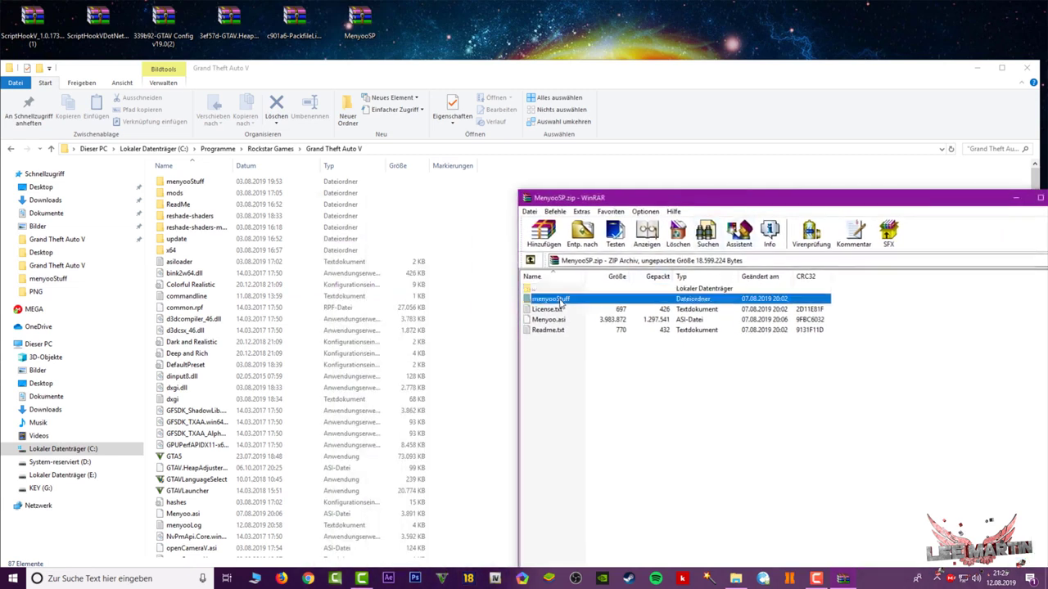
ctrl+click(560, 320)
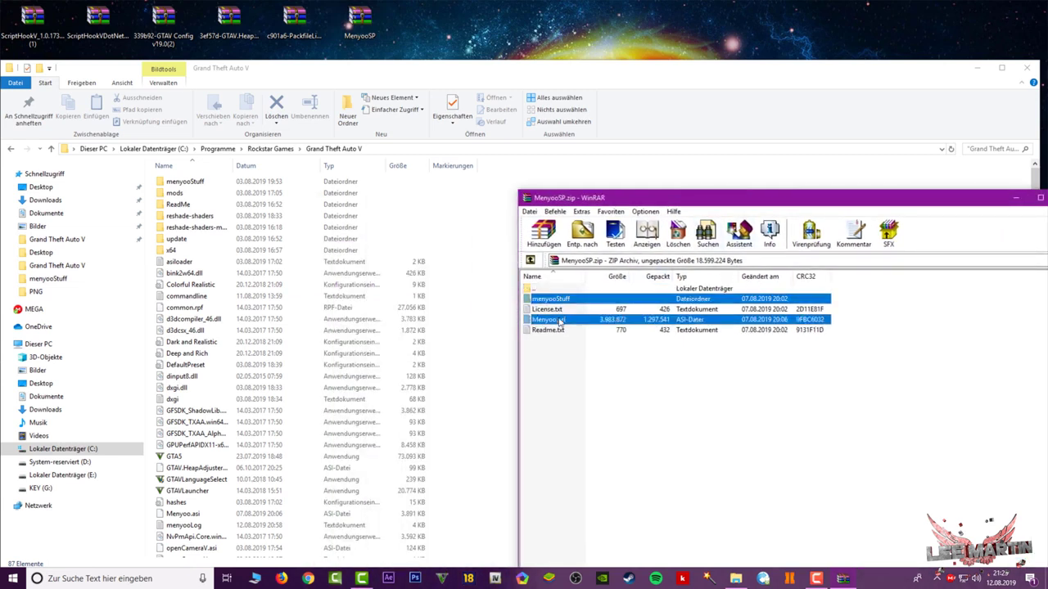
drag(463, 397, 492, 479)
drag(584, 410, 604, 394)
drag(892, 198, 761, 207)
click(933, 207)
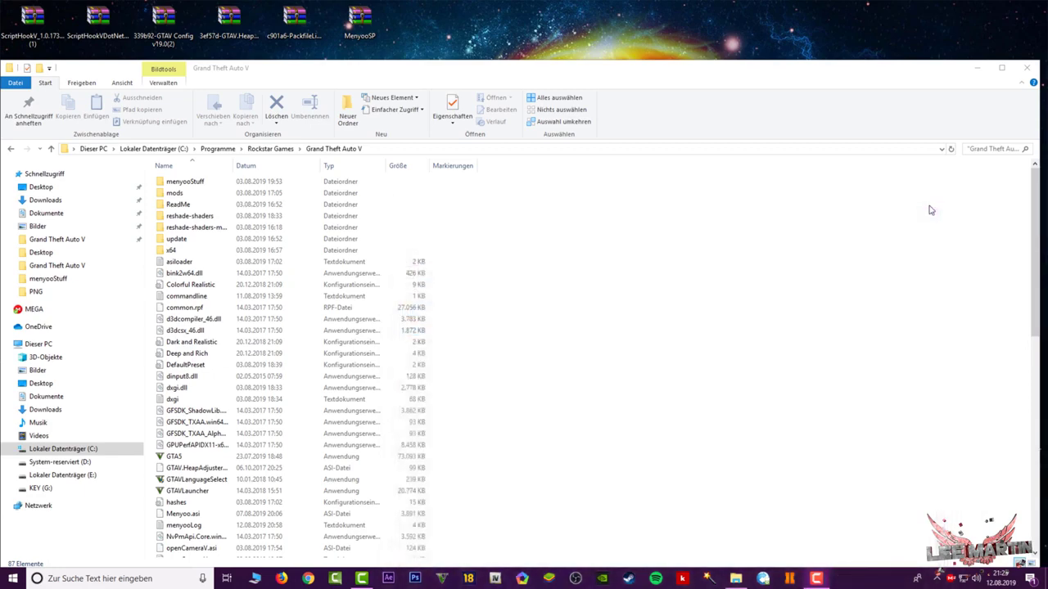
click(1026, 69)
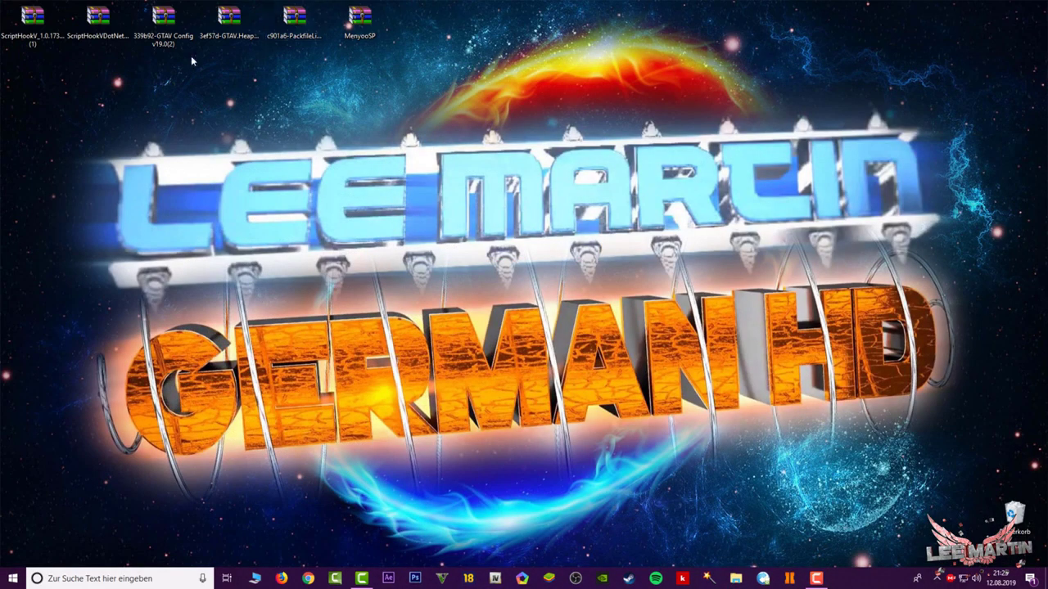
- Extract gameconfig.xml for v 1.0.1737.0 with 1x traffic 1xpeds from the GTAV Config v19.0 archive to the desktop and close the archive
double_click(166, 29)
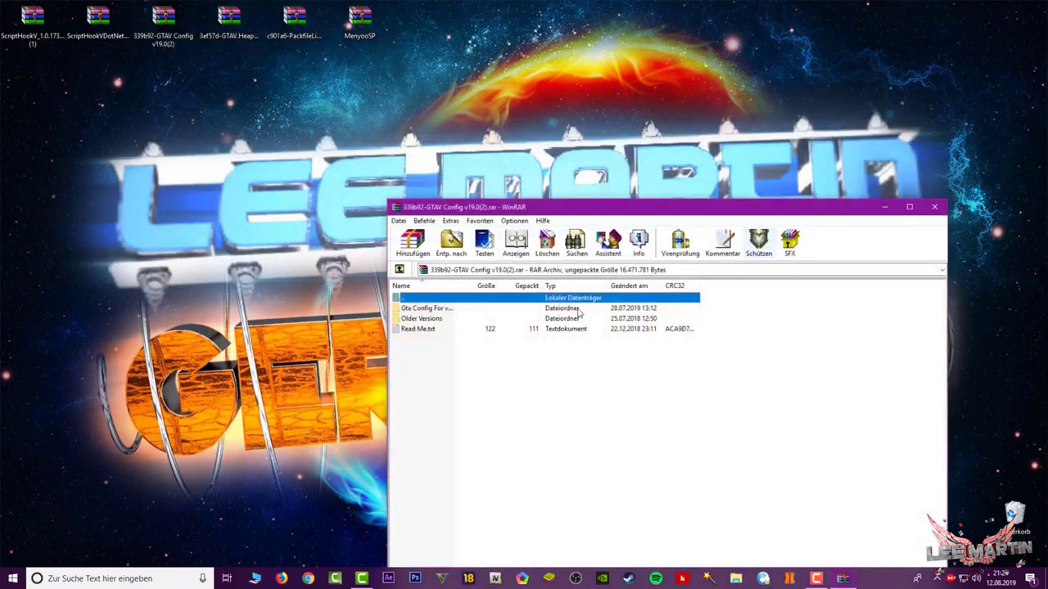
click(444, 309)
double_click(444, 309)
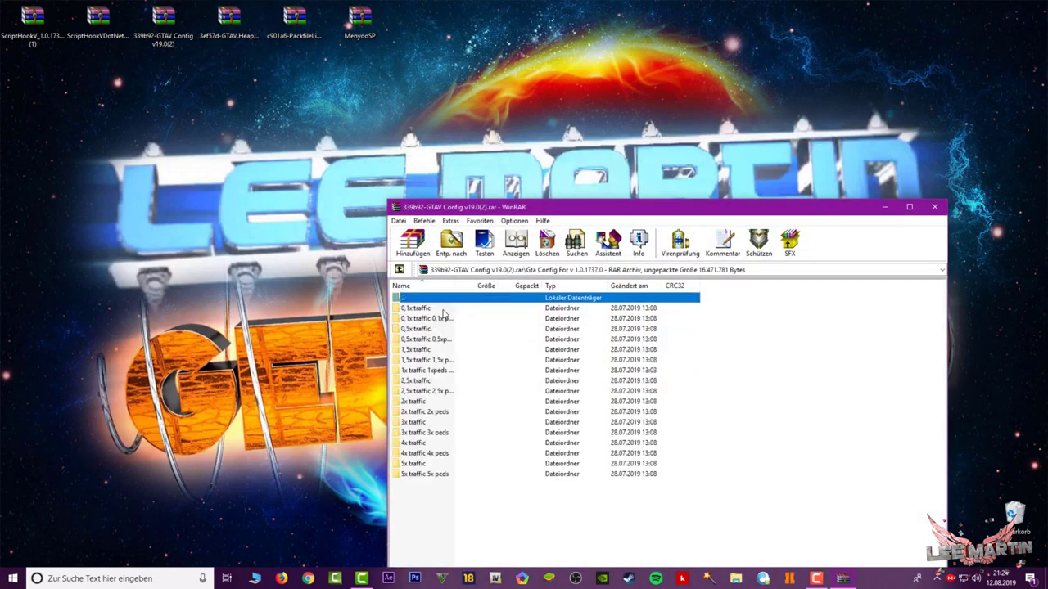
double_click(428, 373)
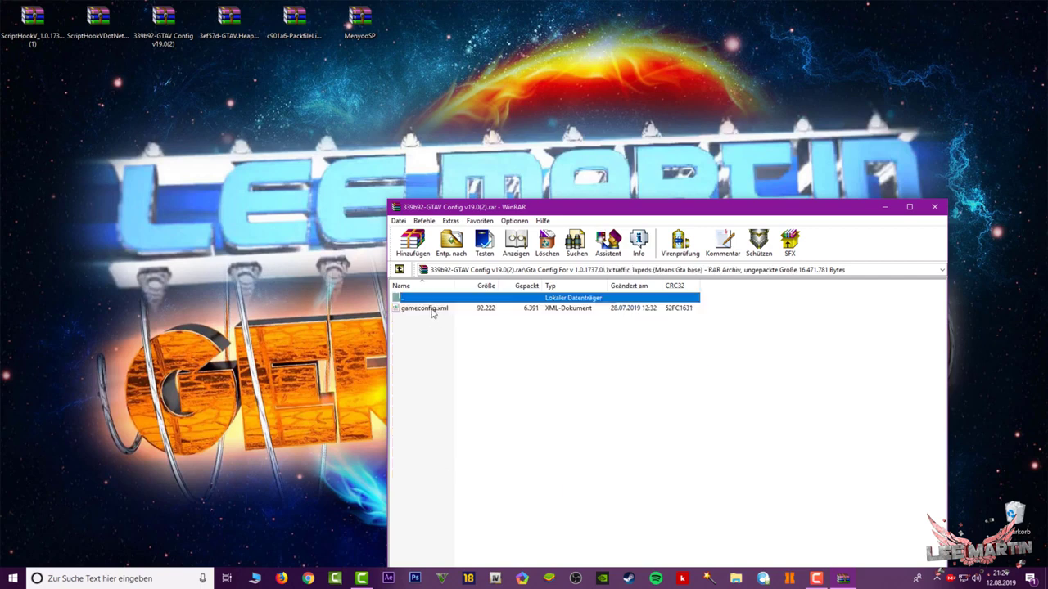
drag(432, 313, 497, 374)
drag(612, 36, 525, 38)
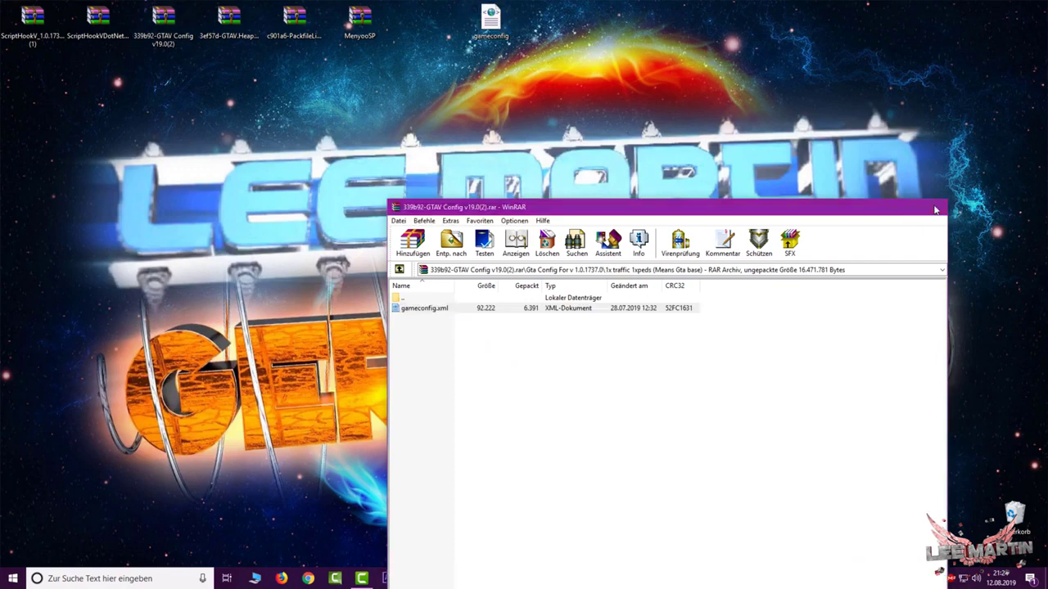
click(934, 206)
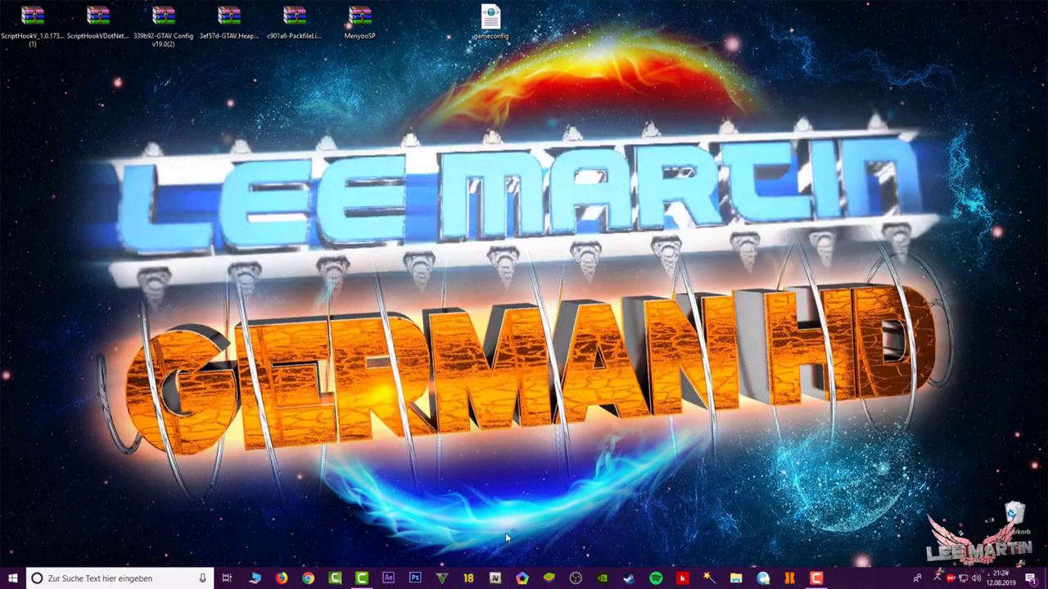
- Switch to OpenIV for GTA V and open the folder mods\update\update.rpf\common\data
click(466, 328)
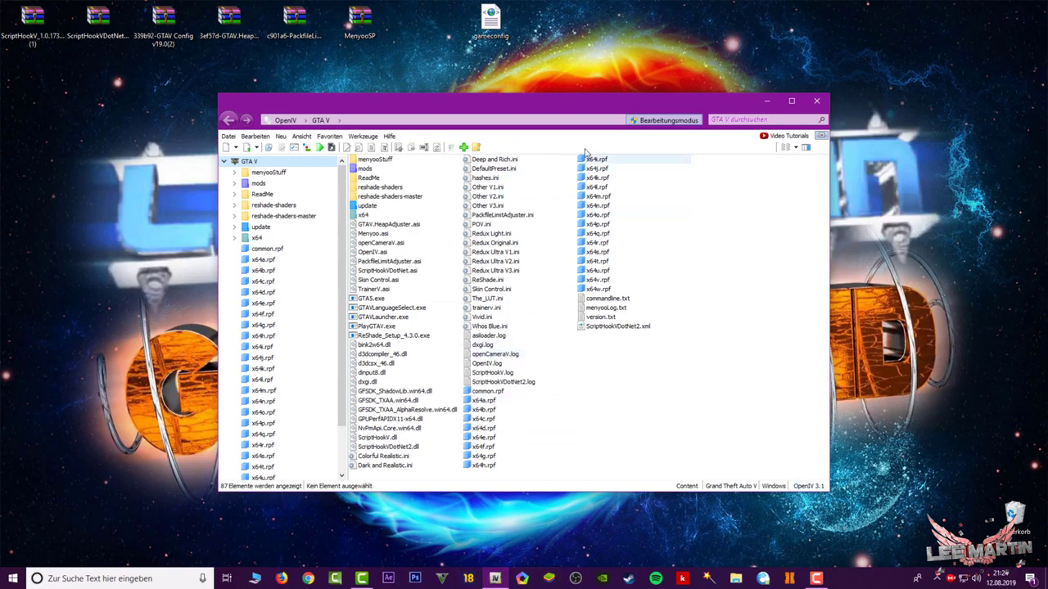
double_click(753, 103)
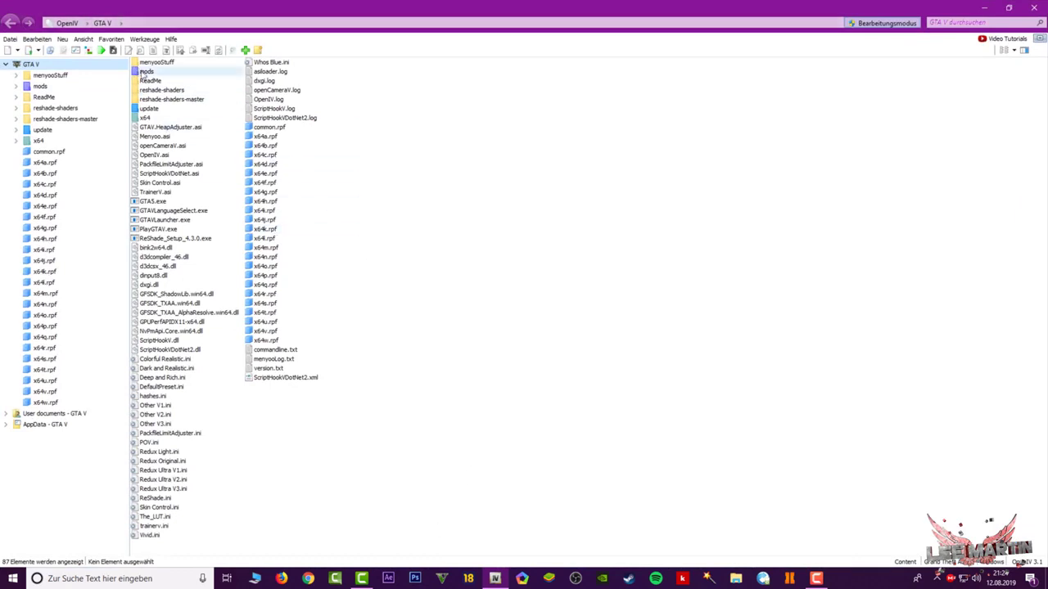
double_click(144, 72)
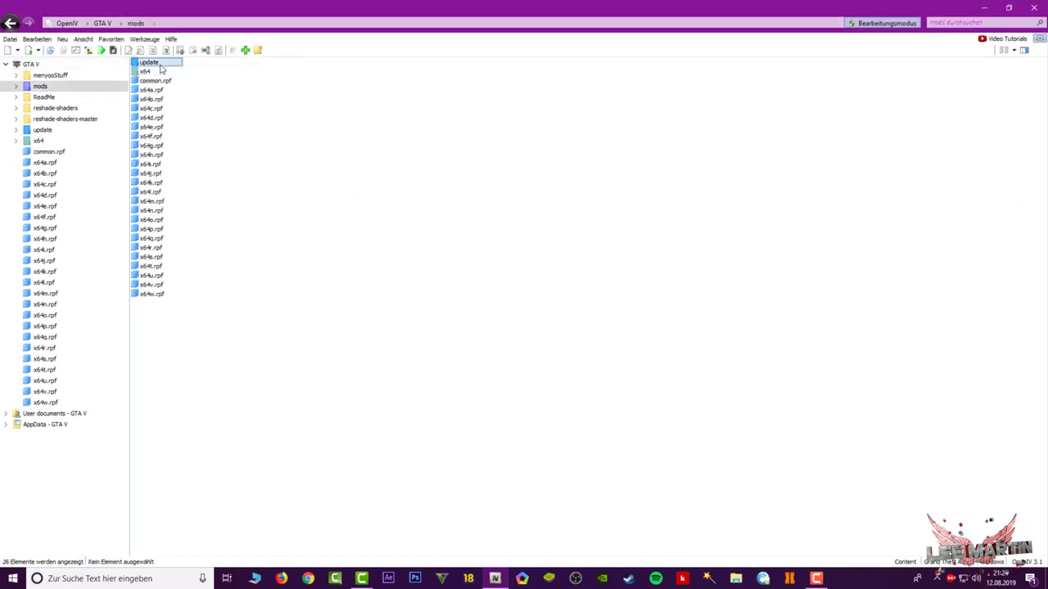
double_click(159, 65)
double_click(159, 72)
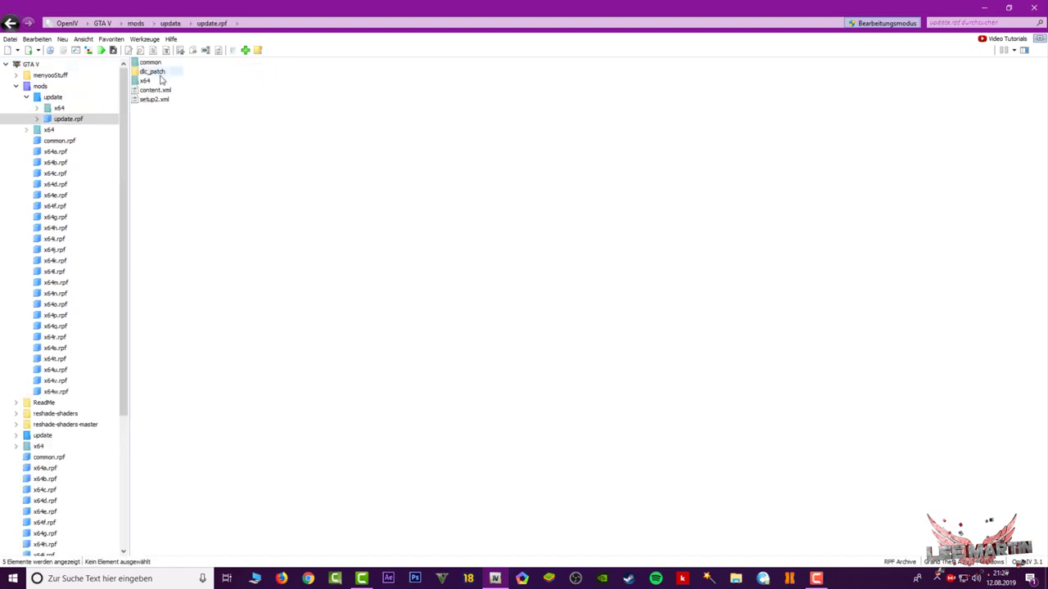
double_click(154, 63)
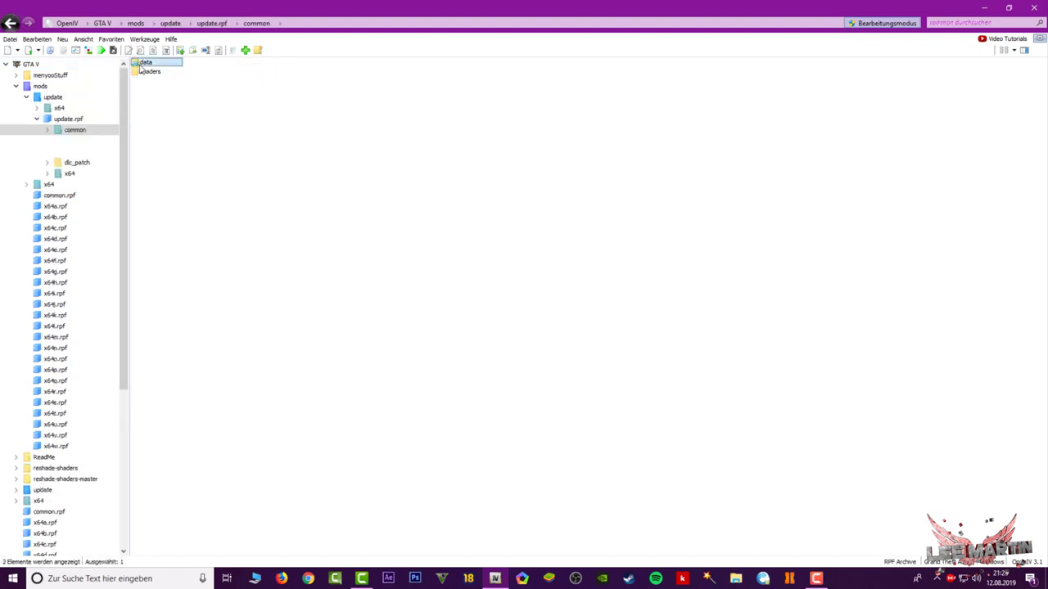
double_click(143, 64)
- Try to add the desktop's gameconfig file to the data folder of update.rpf, and close OpenIV
drag(316, 11, 490, 117)
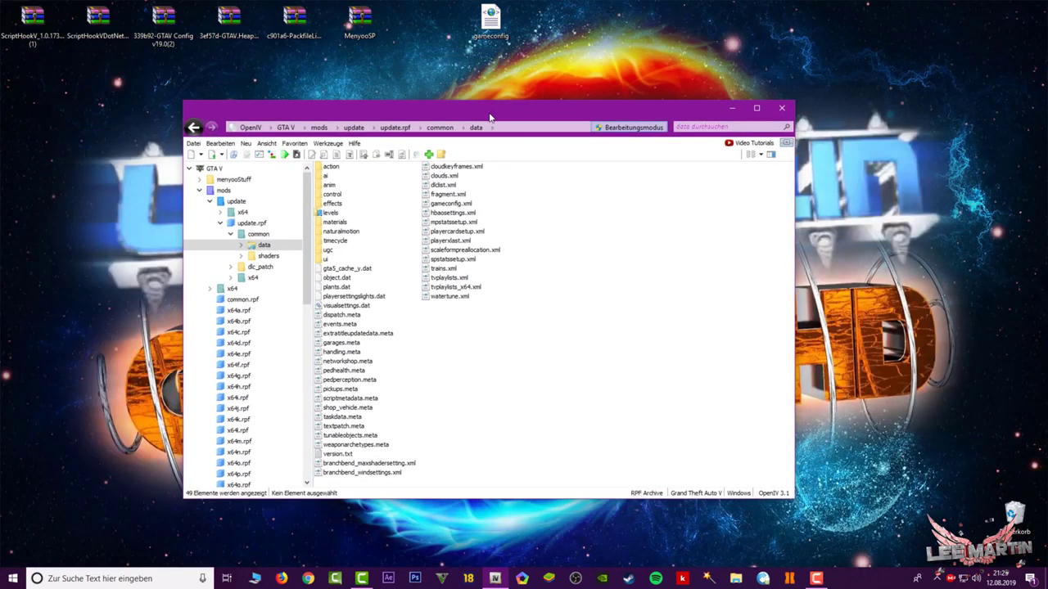
drag(490, 20, 455, 27)
click(781, 107)
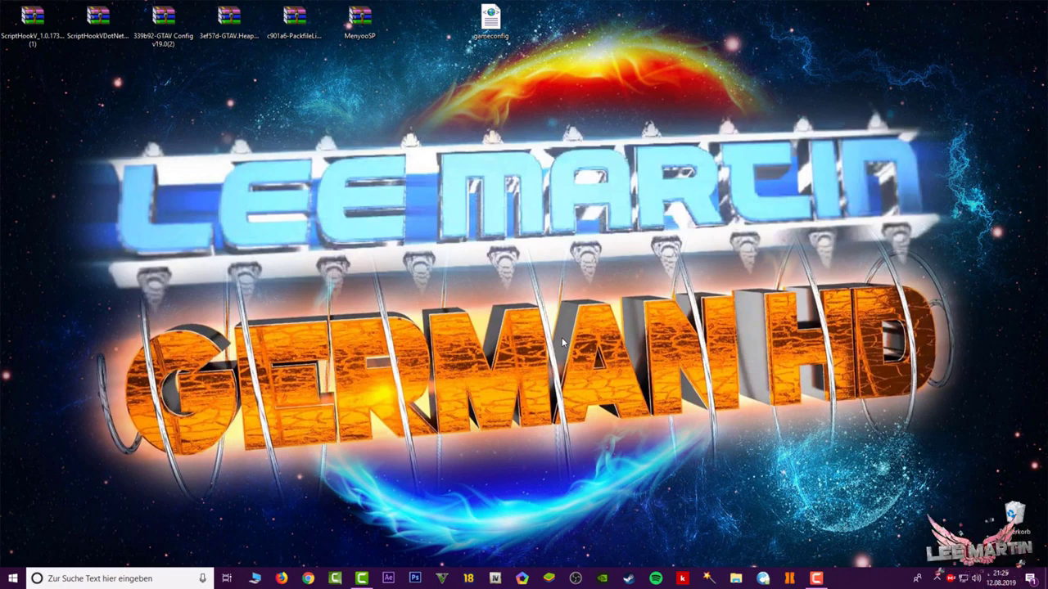
- Switch to File Explorer and examine the files and subfolders of the Grand Theft Auto V folder
click(735, 579)
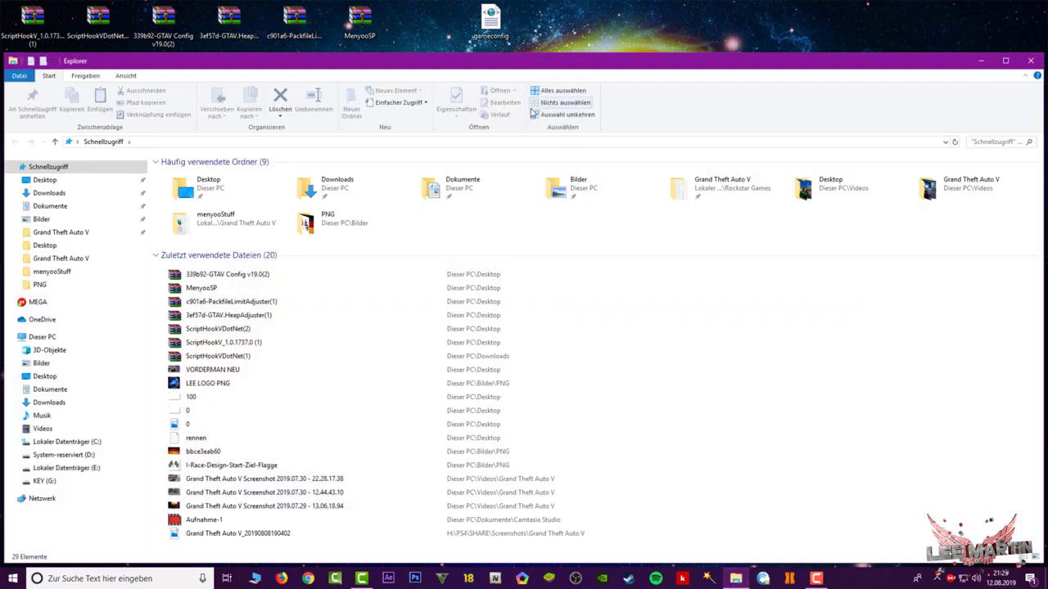
click(1005, 61)
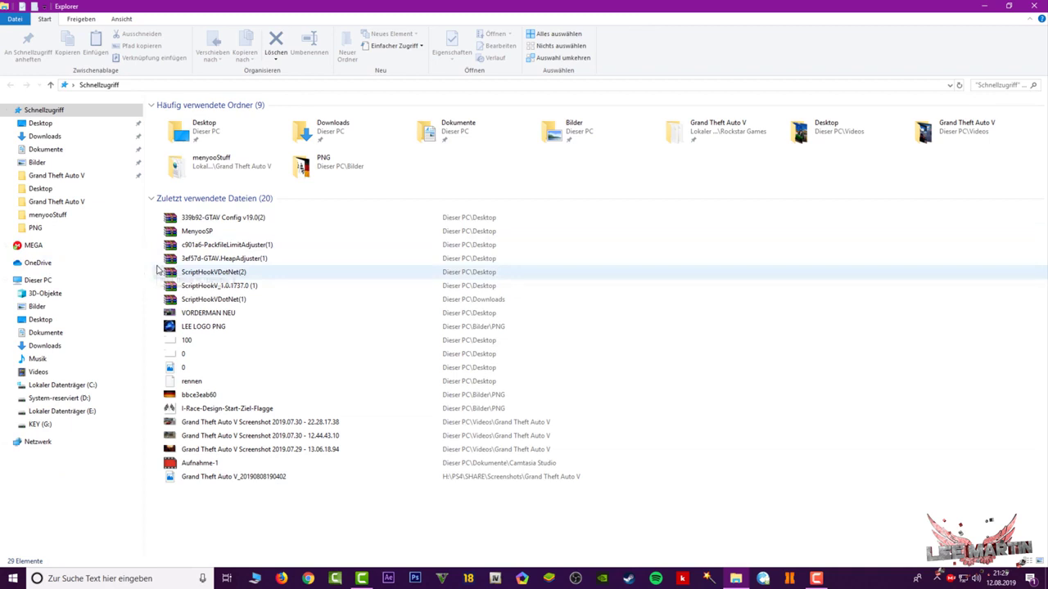
double_click(734, 136)
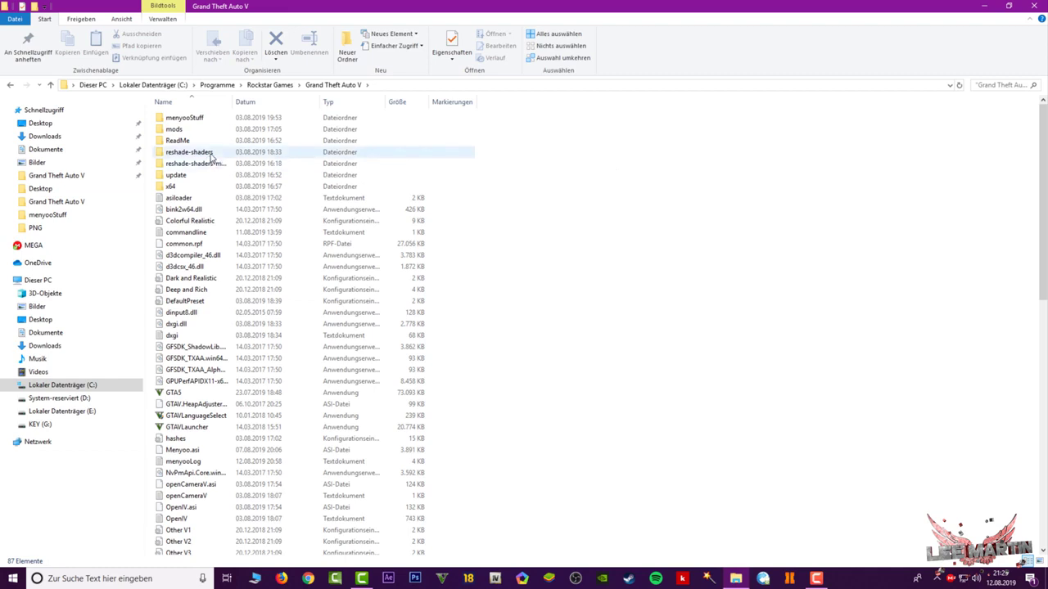
click(180, 175)
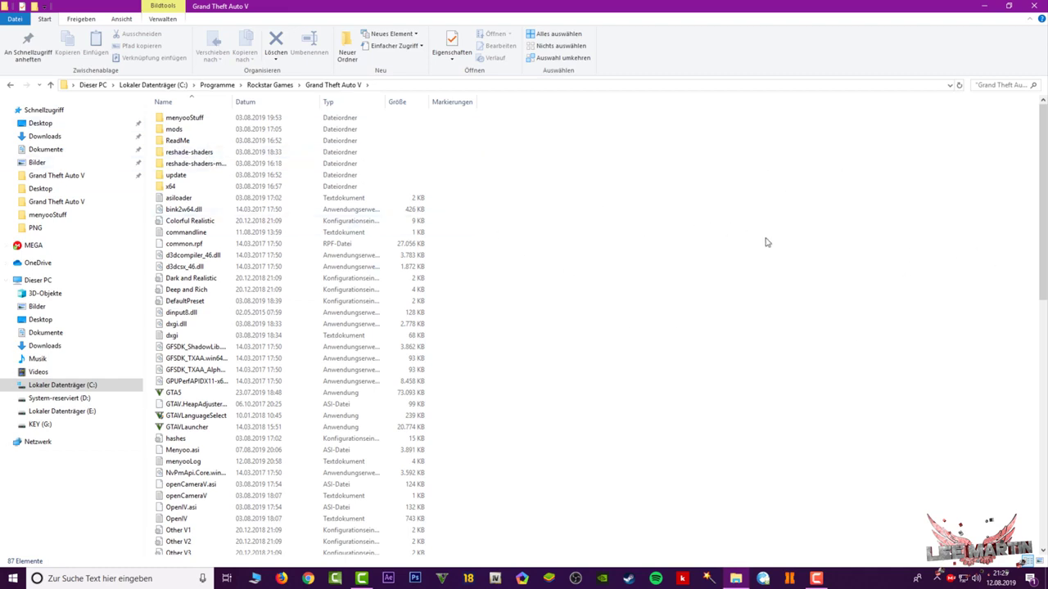
drag(755, 253, 147, 404)
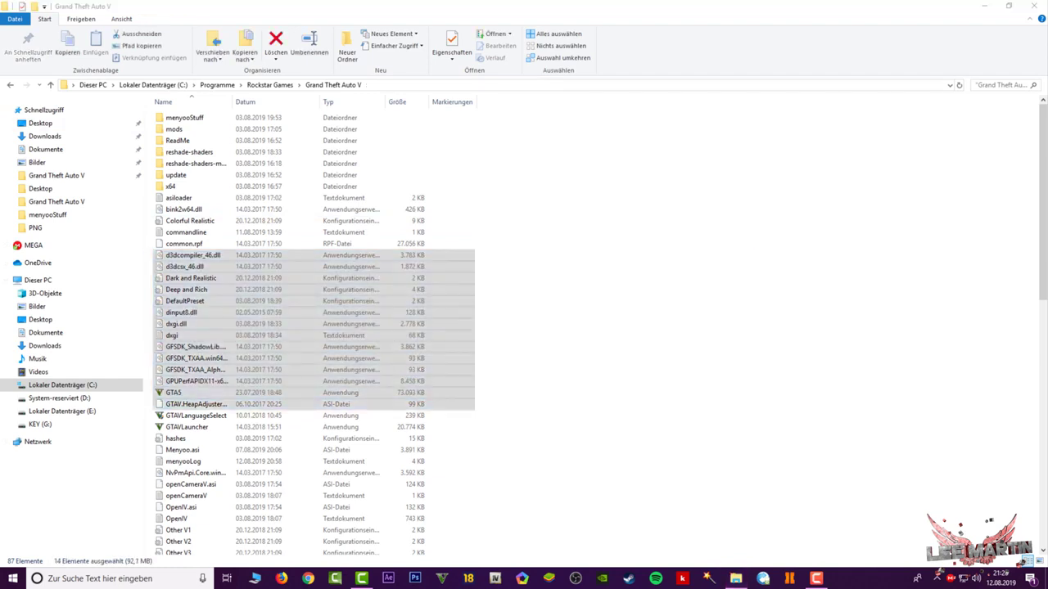
click(802, 358)
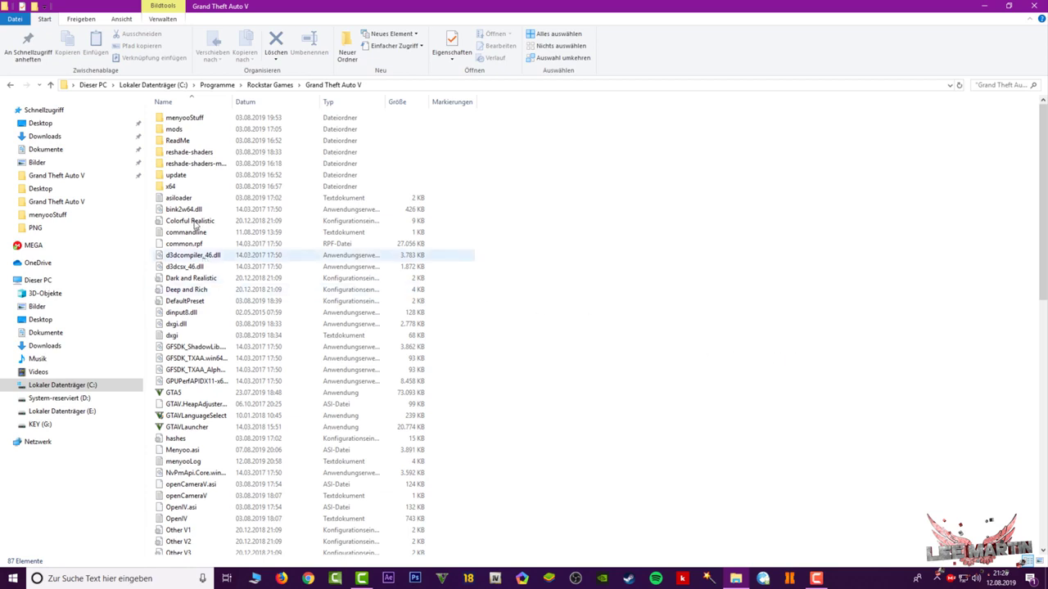
- Examine which folders and RPF files the mods folder contains, return to the Grand Theft Auto V folder, and close the window
double_click(175, 129)
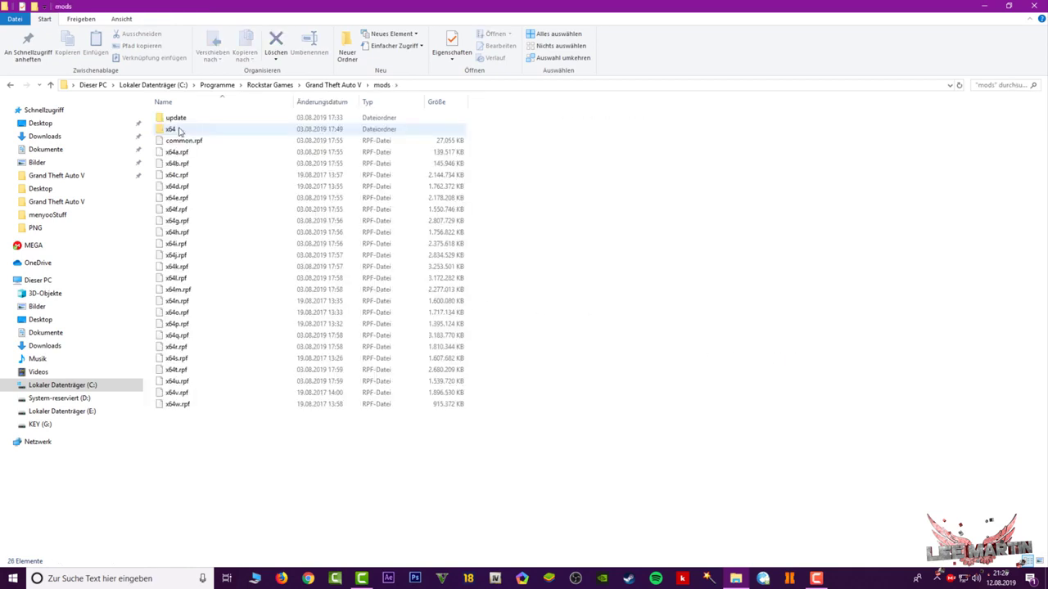
drag(147, 115, 352, 447)
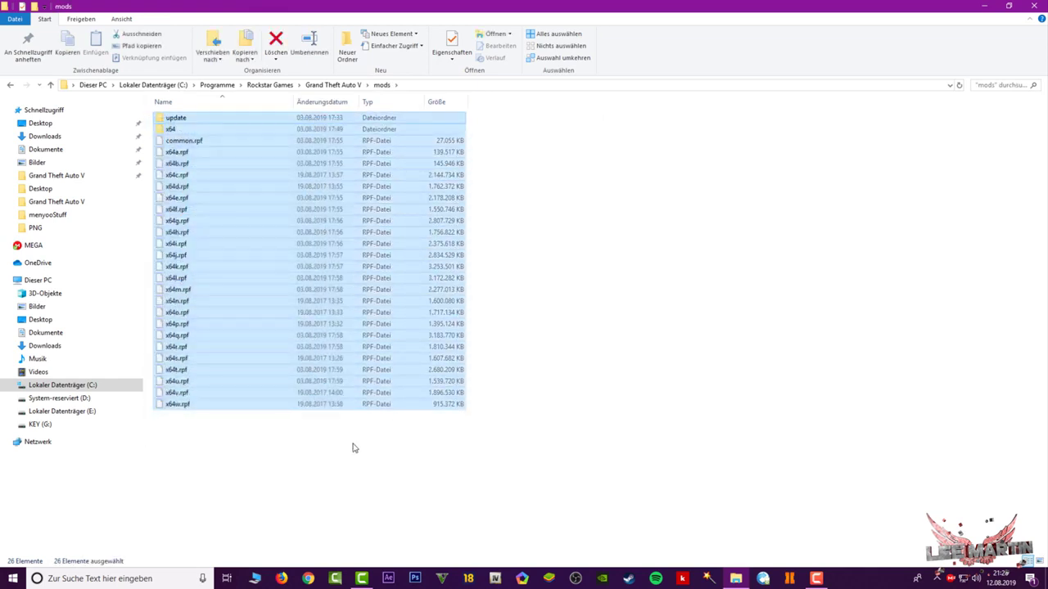
click(11, 86)
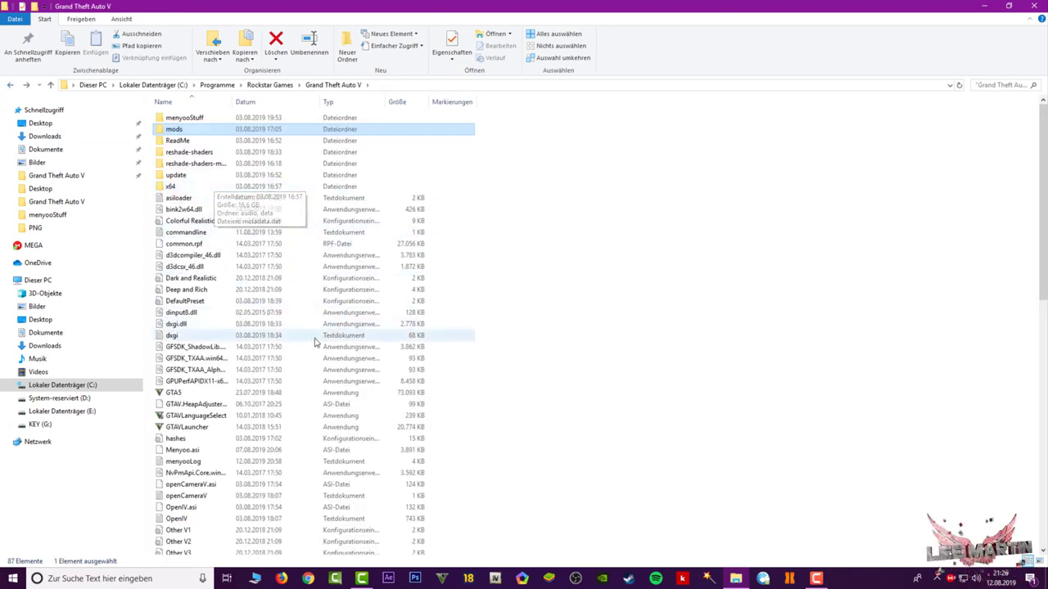
click(545, 396)
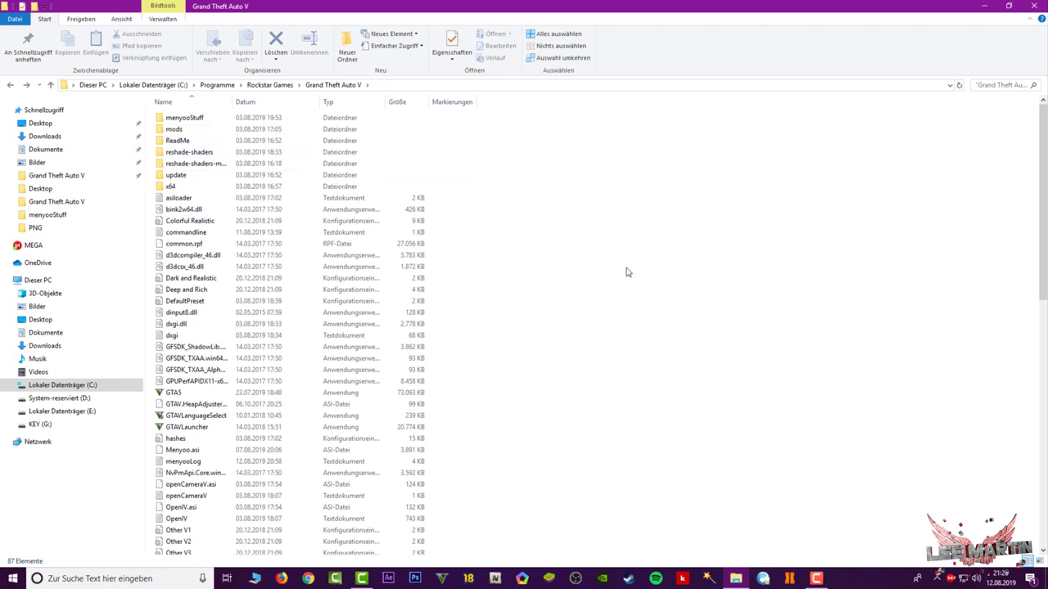
click(1039, 5)
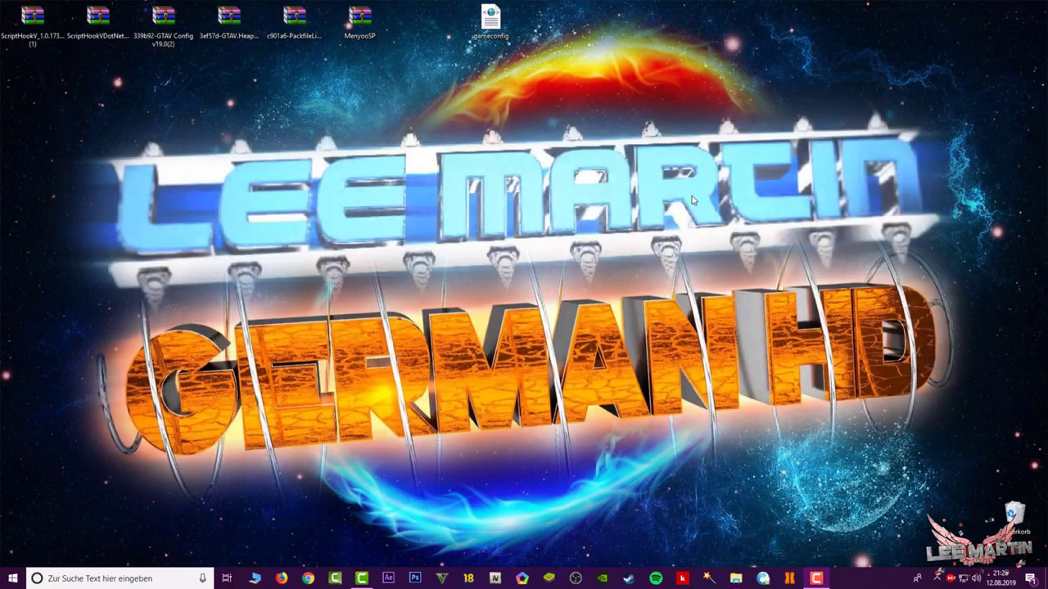